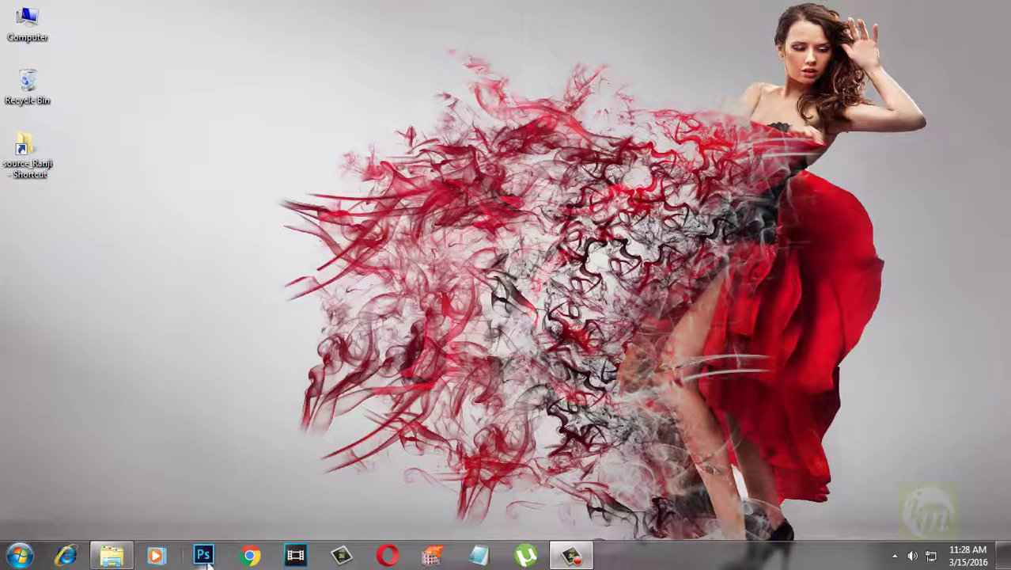
Launch Photoshop CC 2015 from the taskbar and wait for its empty workspace.
{"action": "left_click", "coordinate": [204, 556]}
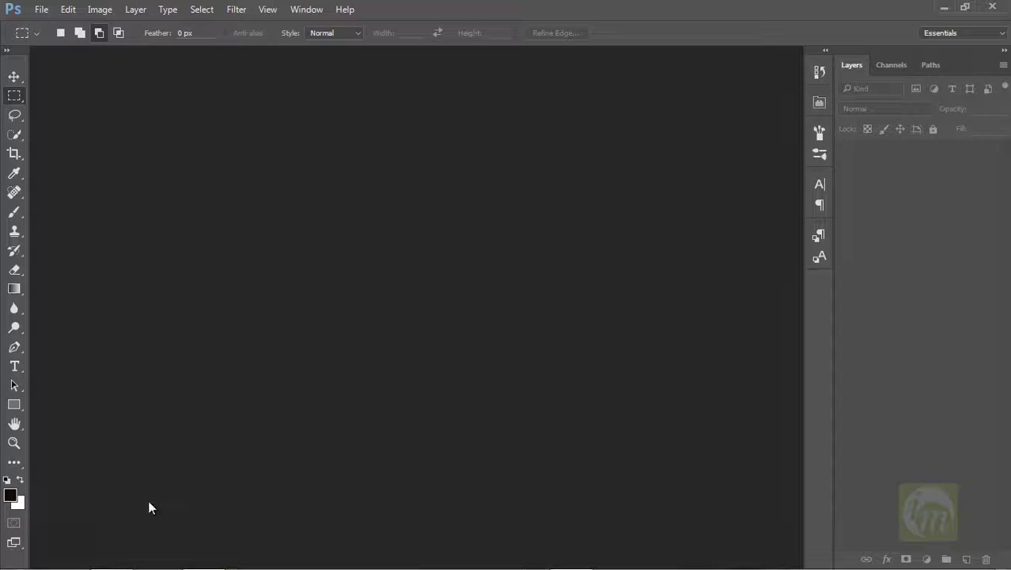
Open image_01.jpg from the changing the bg folder in Photoshop by dragging it onto Photoshop.
{"action": "left_click", "coordinate": [119, 530]}
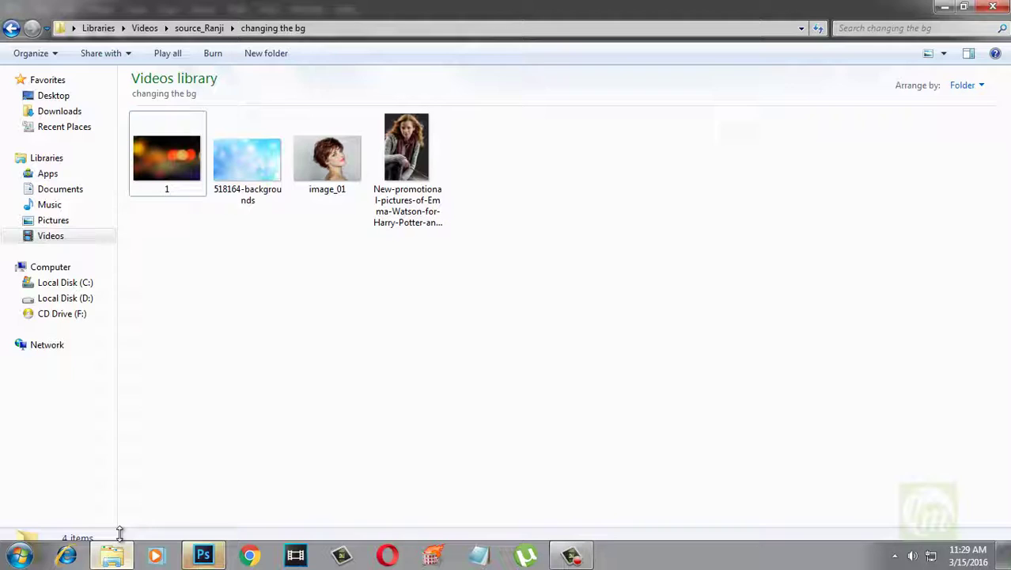
{"action": "left_click", "coordinate": [338, 169]}
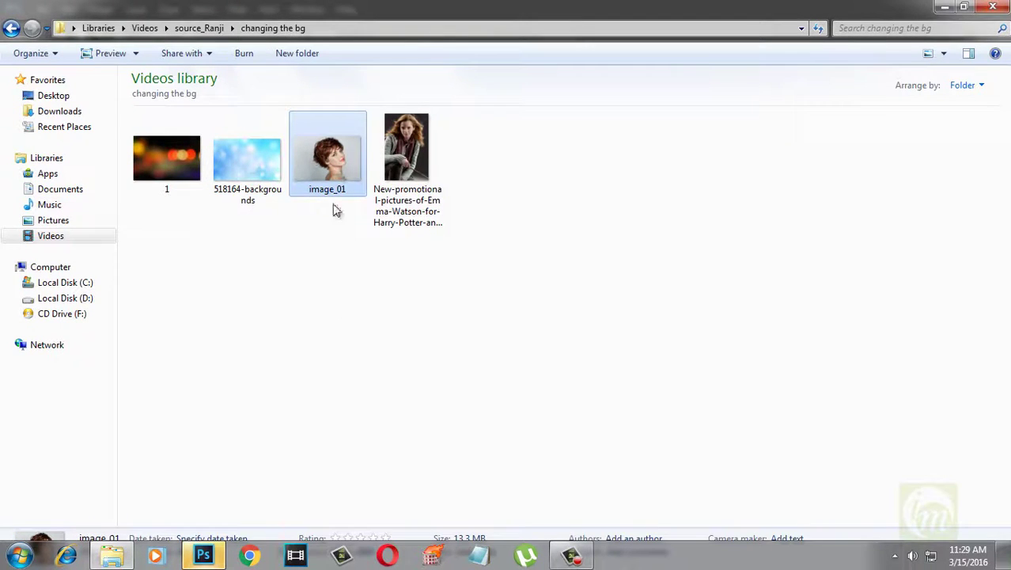
{"action": "left_click_drag", "start_coordinate": [336, 210], "coordinate": [348, 273]}
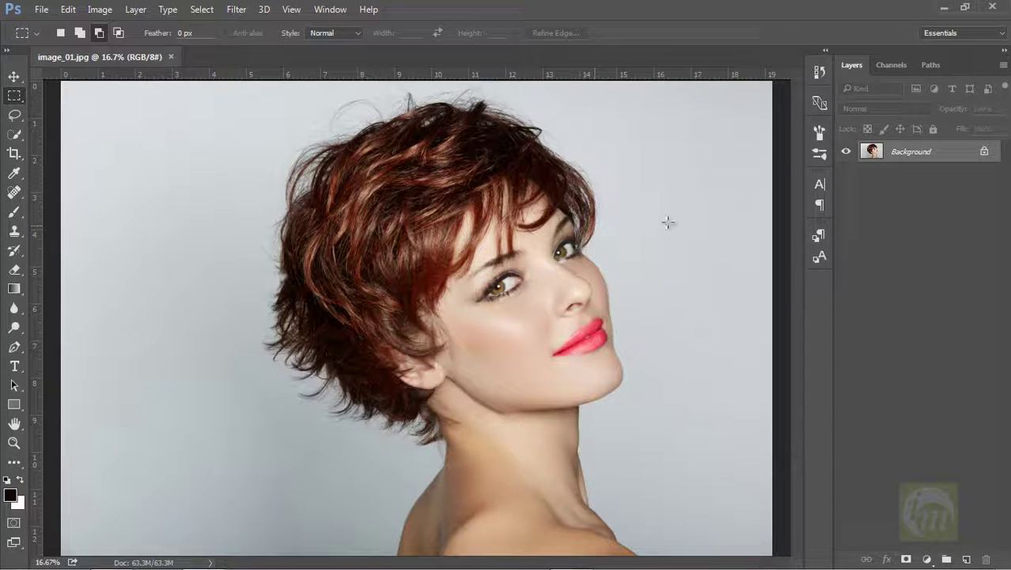
Select the grey backdrop with Quick Selection along the hair, face, neck and shoulders.
{"action": "left_click", "coordinate": [16, 136]}
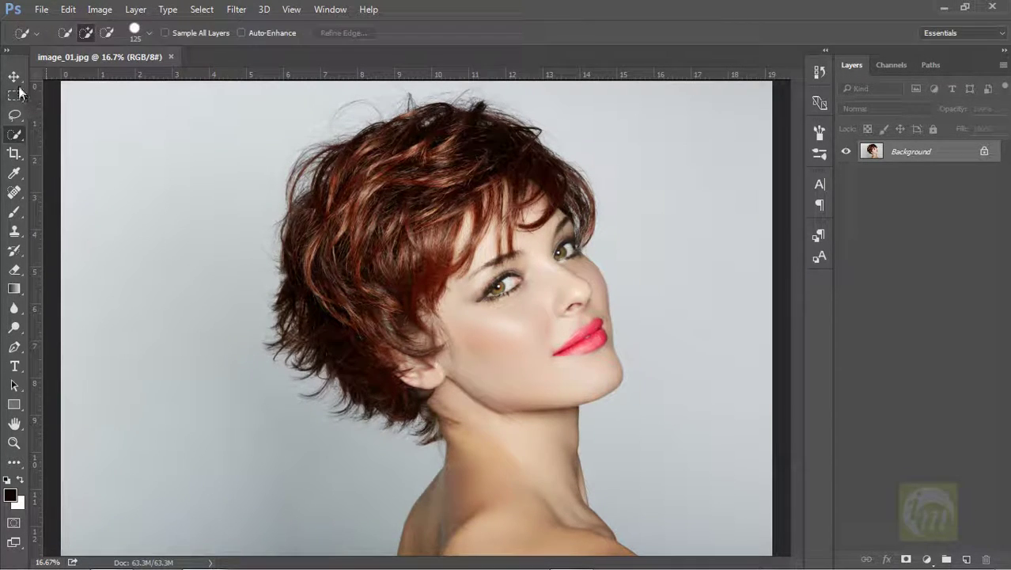
{"action": "right_click", "coordinate": [16, 139]}
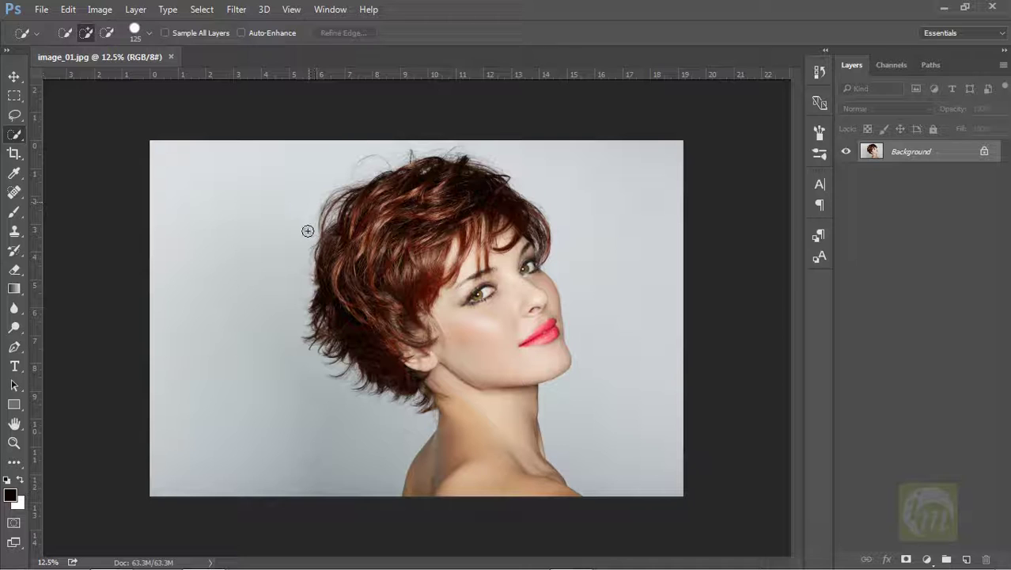
{"action": "mouse_move", "coordinate": [311, 233]}
{"action": "left_mouse_down"}
{"action": "mouse_move", "coordinate": [330, 187]}
{"action": "mouse_move", "coordinate": [425, 147]}
{"action": "mouse_move", "coordinate": [476, 151]}
{"action": "mouse_move", "coordinate": [521, 178]}
{"action": "left_mouse_up"}
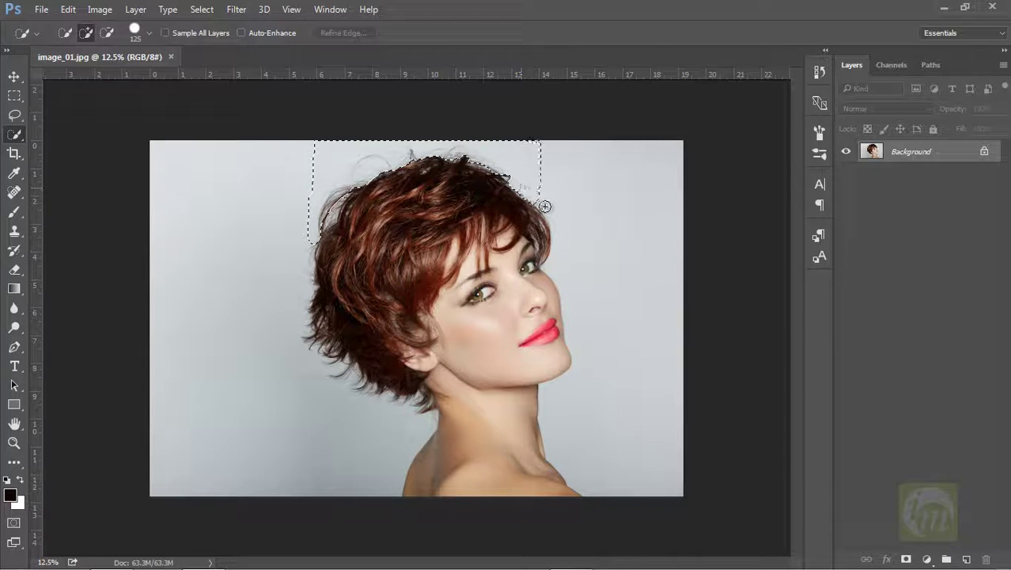
{"action": "left_click_drag", "start_coordinate": [556, 230], "coordinate": [551, 257]}
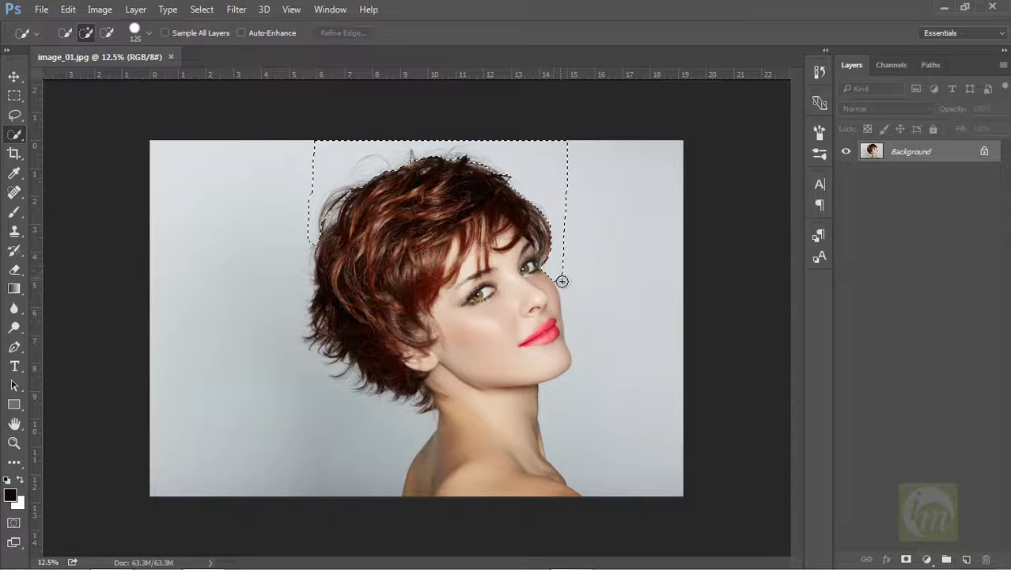
{"action": "left_click_drag", "start_coordinate": [571, 308], "coordinate": [578, 347]}
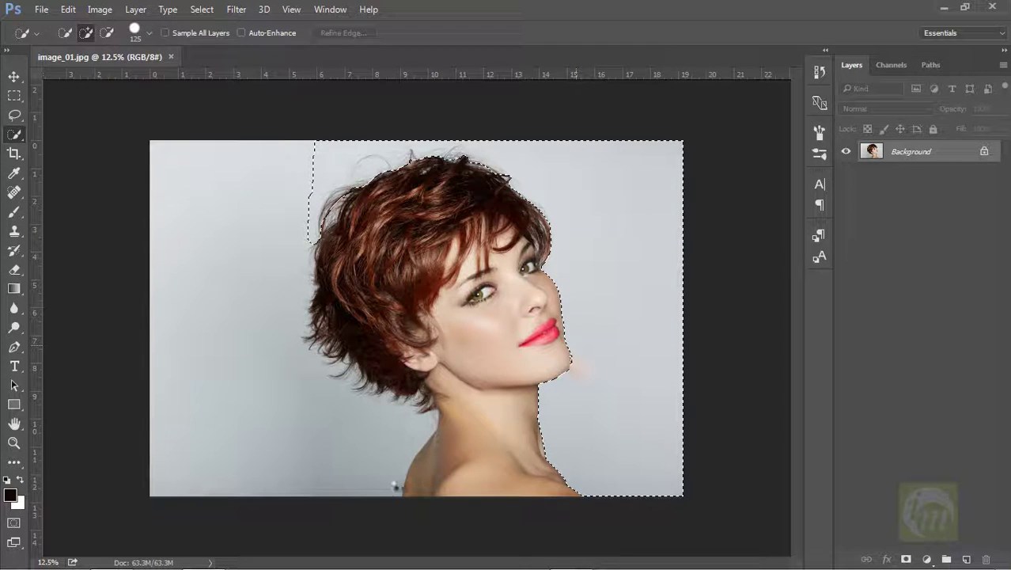
{"action": "mouse_move", "coordinate": [390, 479]}
{"action": "left_mouse_down"}
{"action": "mouse_move", "coordinate": [422, 413]}
{"action": "mouse_move", "coordinate": [332, 364]}
{"action": "mouse_move", "coordinate": [307, 283]}
{"action": "left_mouse_up"}
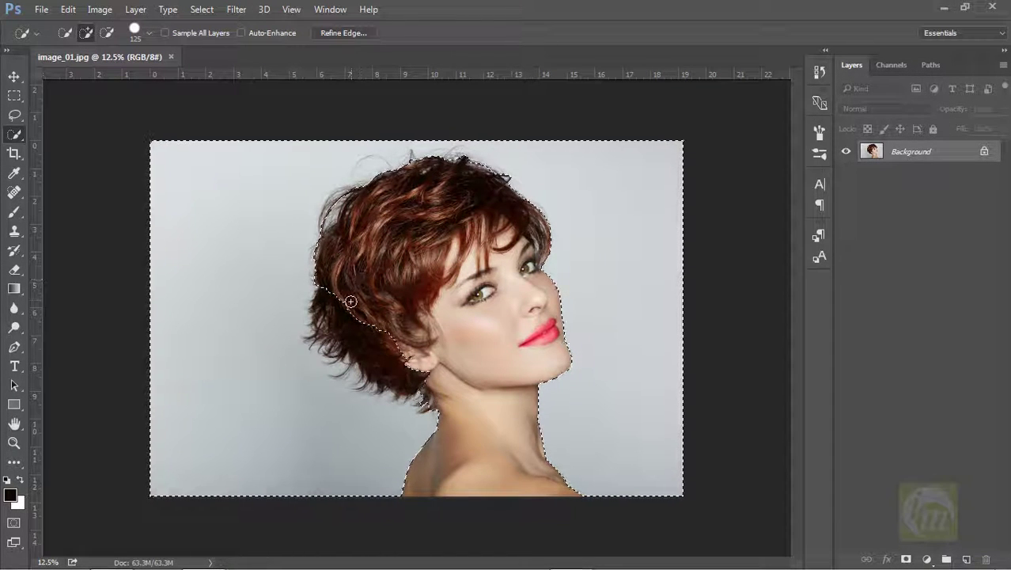
Trim the selection along the lower-left hair edge, toggling subtract and add with Alt.
{"action": "key", "text": "alt"}
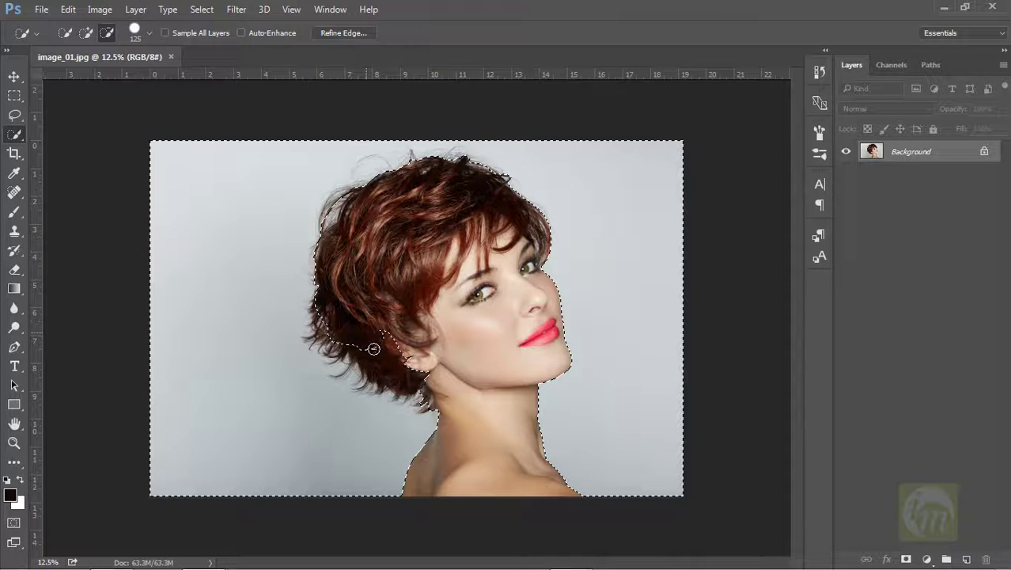
{"action": "left_click_drag", "start_coordinate": [374, 348], "coordinate": [372, 349]}
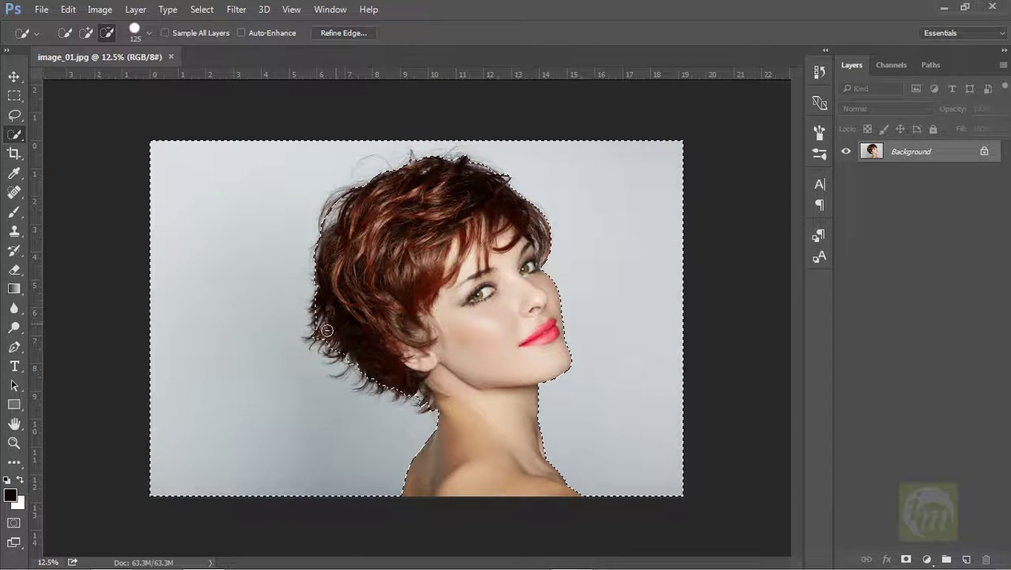
{"action": "key", "text": "alt"}
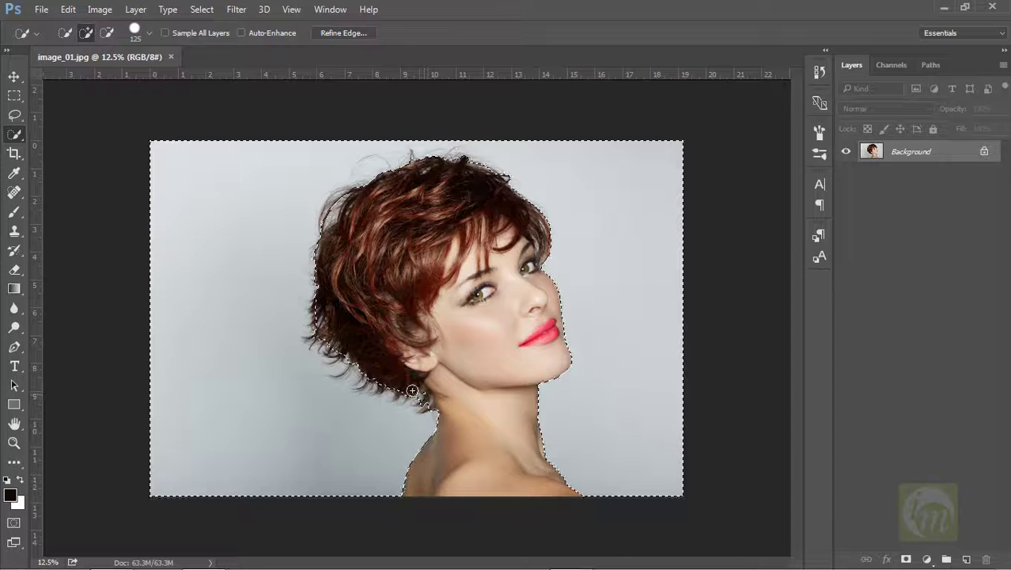
{"action": "key", "text": "alt"}
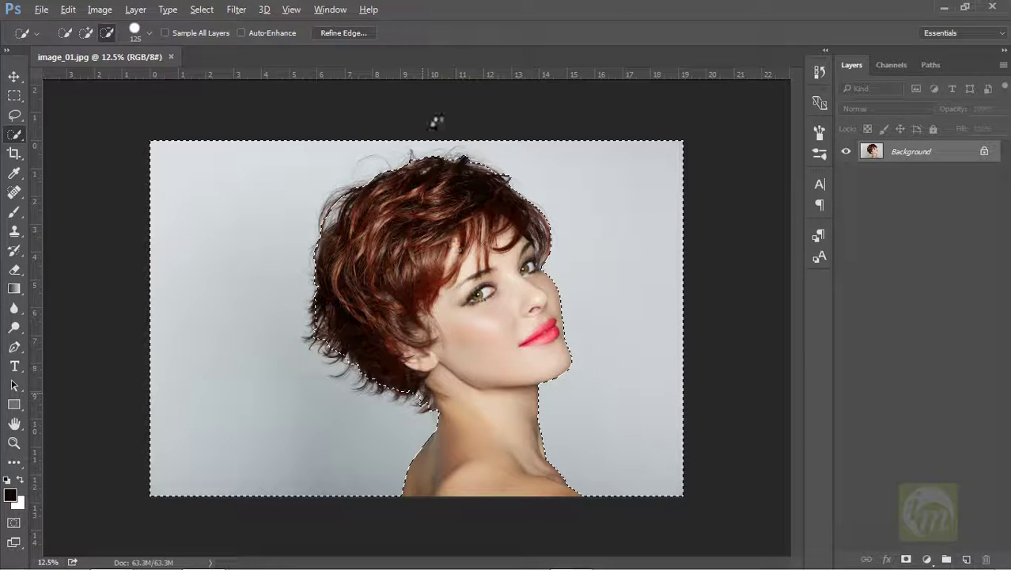
Open Refine Edge for the selection and keep the Overlay (V) view mode.
{"action": "left_click", "coordinate": [358, 35]}
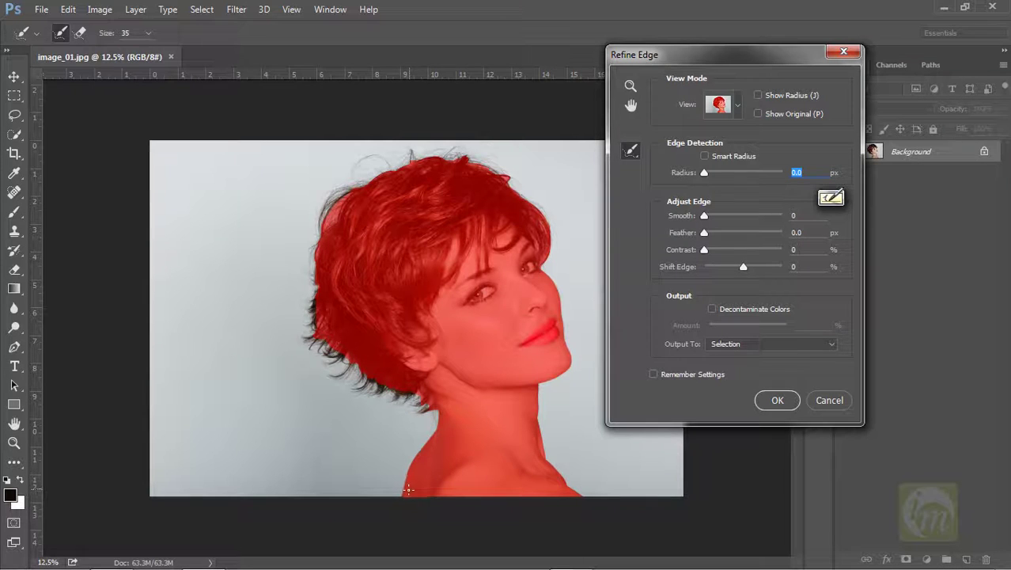
{"action": "left_click", "coordinate": [739, 102]}
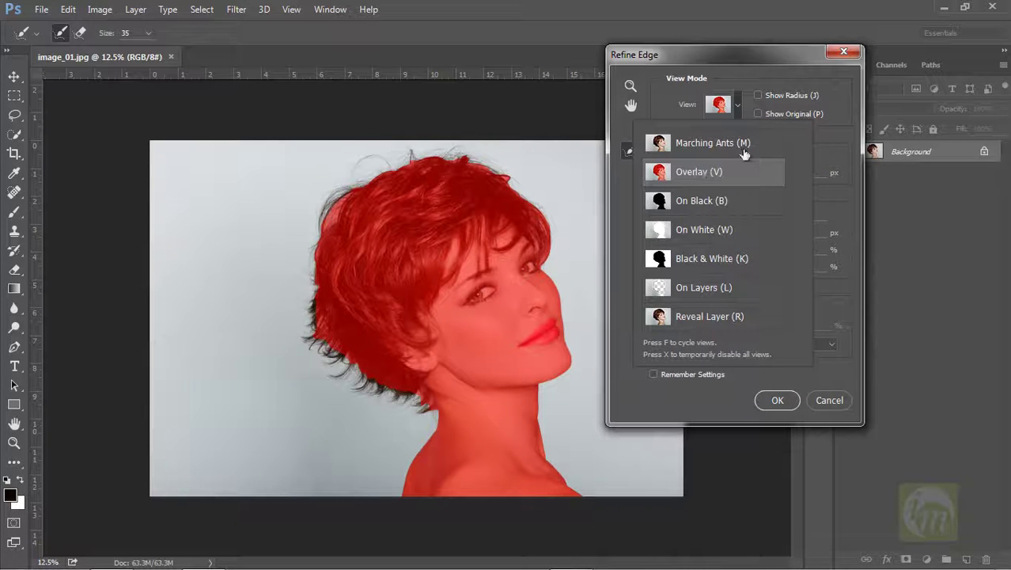
{"action": "left_click", "coordinate": [742, 175]}
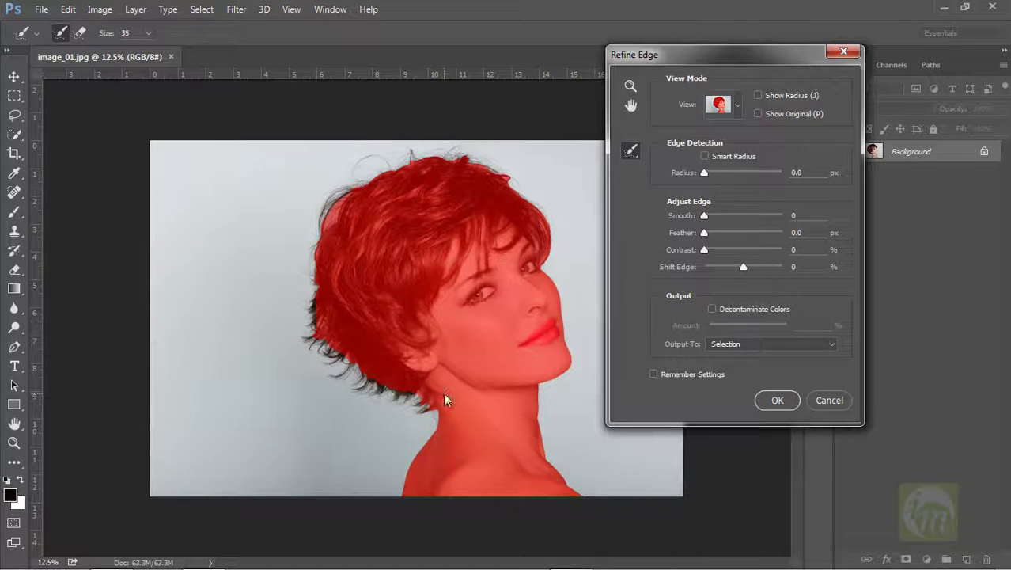
Turn on Smart Radius and set Radius 1, Smooth 2, Feather 3 and Shift Edge -3.
{"action": "left_click", "coordinate": [703, 156]}
{"action": "key", "text": "Tab"}
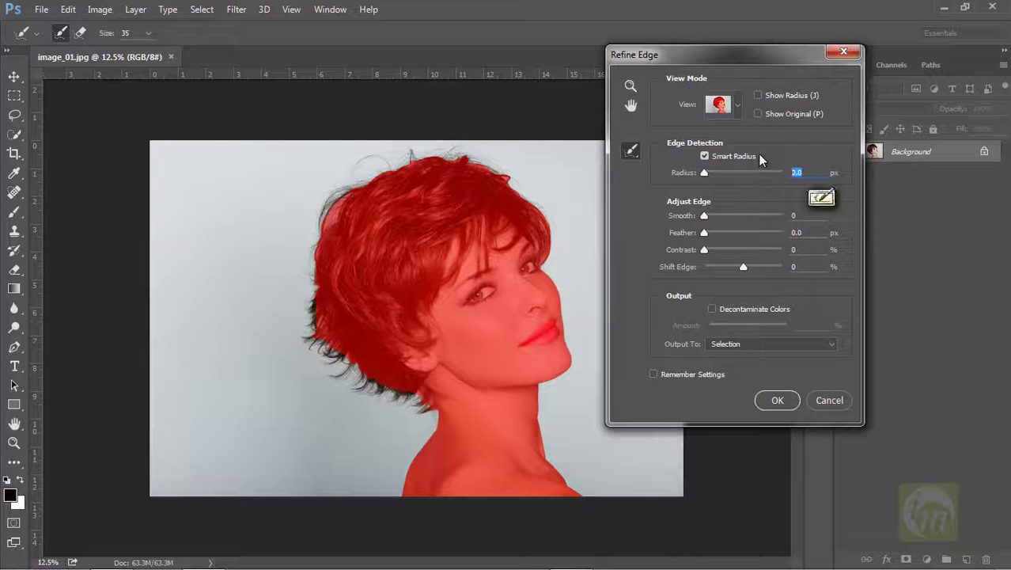
{"action": "type", "text": "1"}
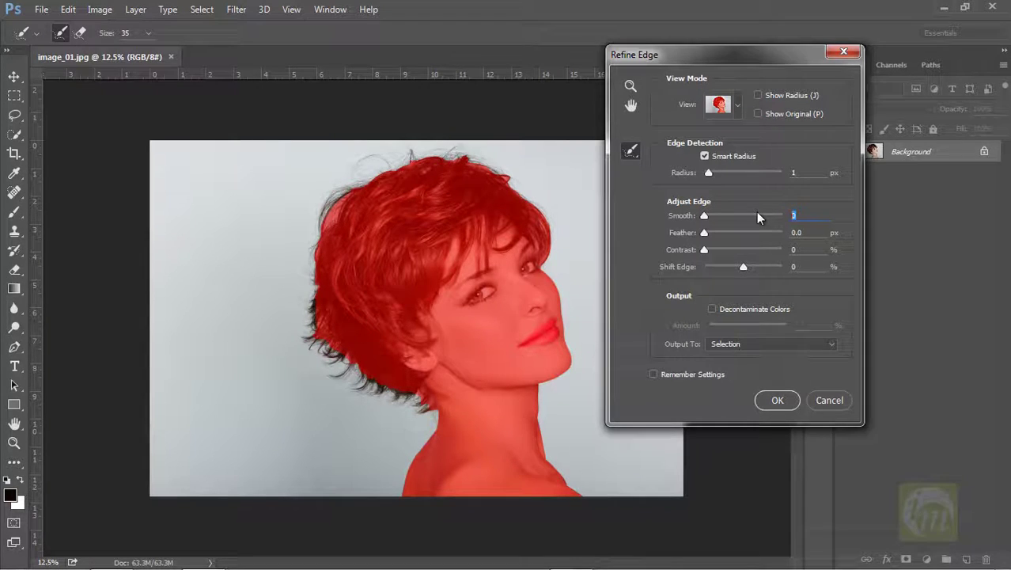
{"action": "type", "text": "2"}
{"action": "key", "text": "Tab"}
{"action": "type", "text": "3"}
{"action": "key", "text": "Tab"}
{"action": "key", "text": "Tab"}
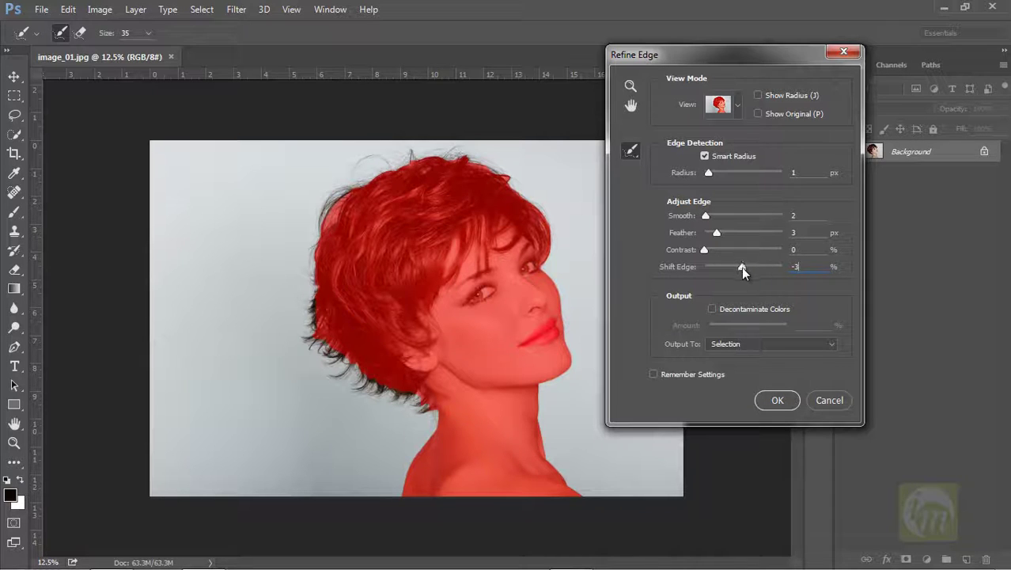
{"action": "mouse_move", "coordinate": [742, 267]}
{"action": "left_mouse_down"}
{"action": "mouse_move", "coordinate": [719, 265]}
{"action": "mouse_move", "coordinate": [760, 273]}
{"action": "mouse_move", "coordinate": [718, 266]}
{"action": "mouse_move", "coordinate": [765, 274]}
{"action": "mouse_move", "coordinate": [724, 267]}
{"action": "left_mouse_up"}
{"action": "type", "text": "-3"}
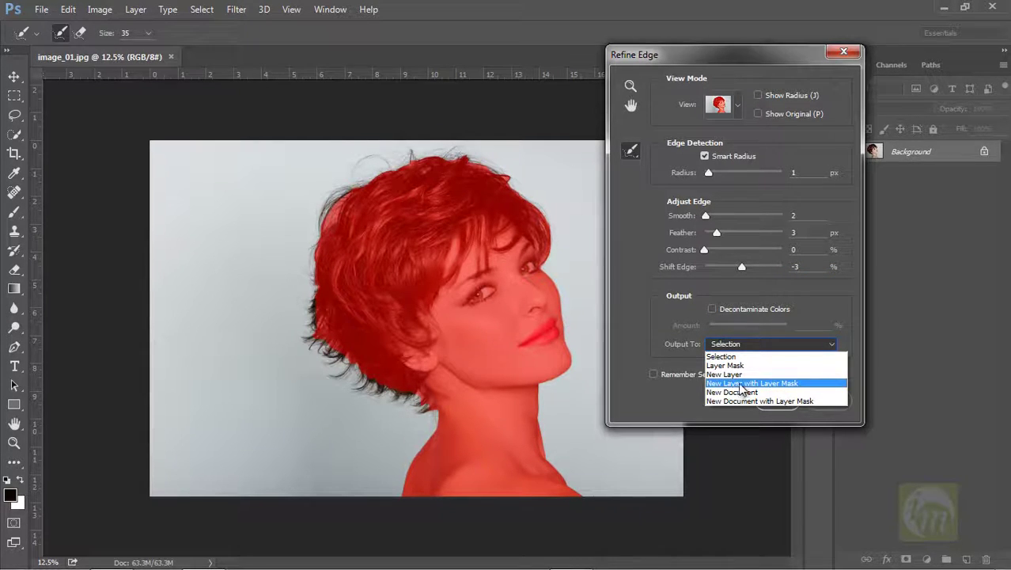
Set Output To New Layer with Layer Mask.
{"action": "left_click", "coordinate": [743, 385]}
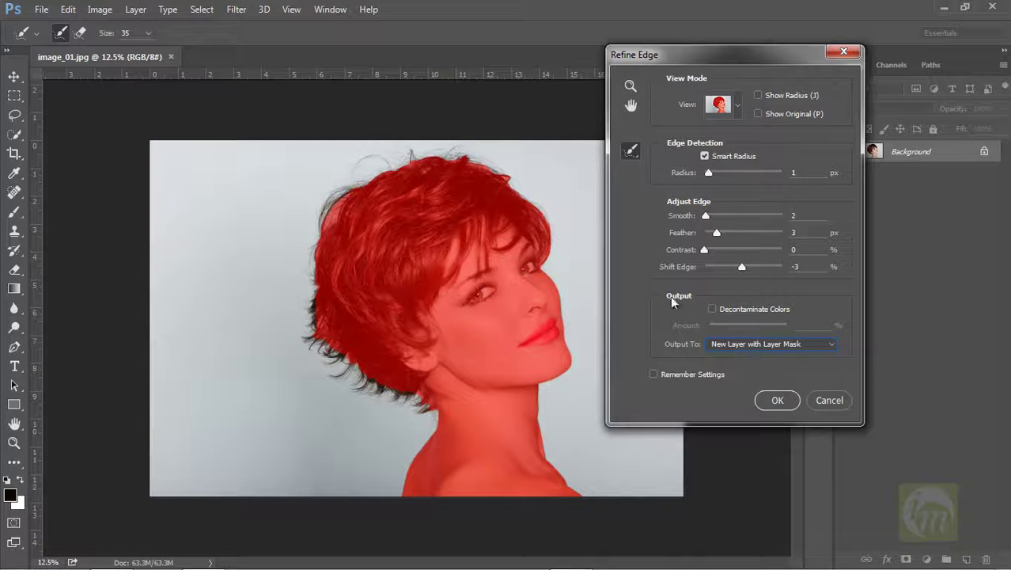
Enlarge the Refine Radius brush to size 99.
{"action": "left_click", "coordinate": [148, 33]}
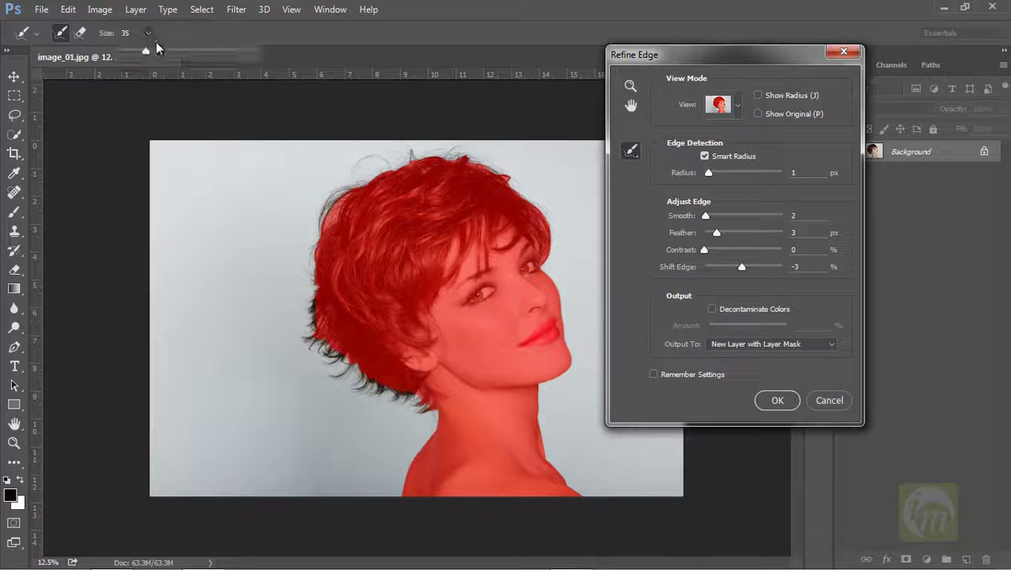
{"action": "left_click_drag", "start_coordinate": [147, 50], "coordinate": [187, 51]}
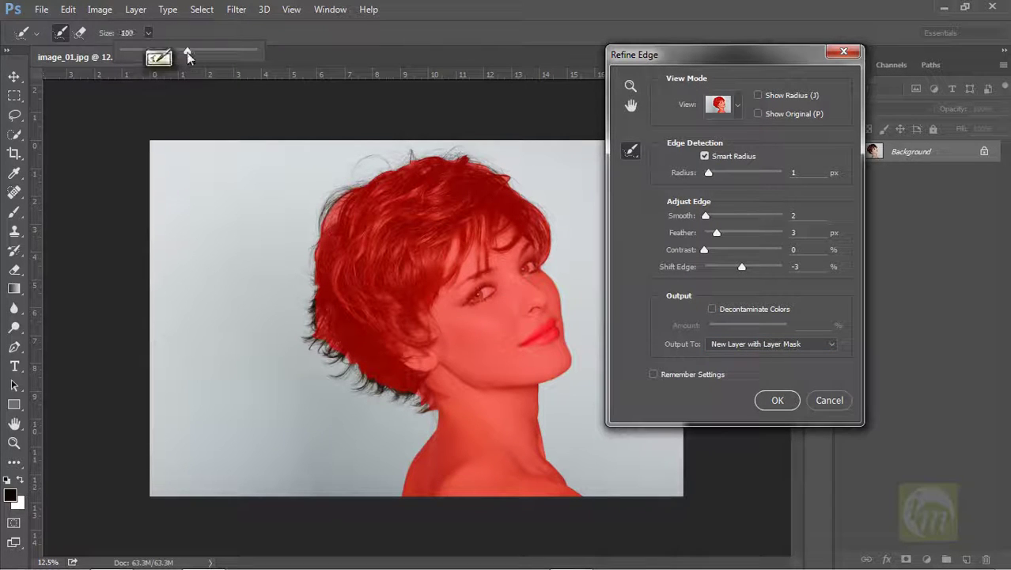
{"action": "left_click", "coordinate": [328, 210]}
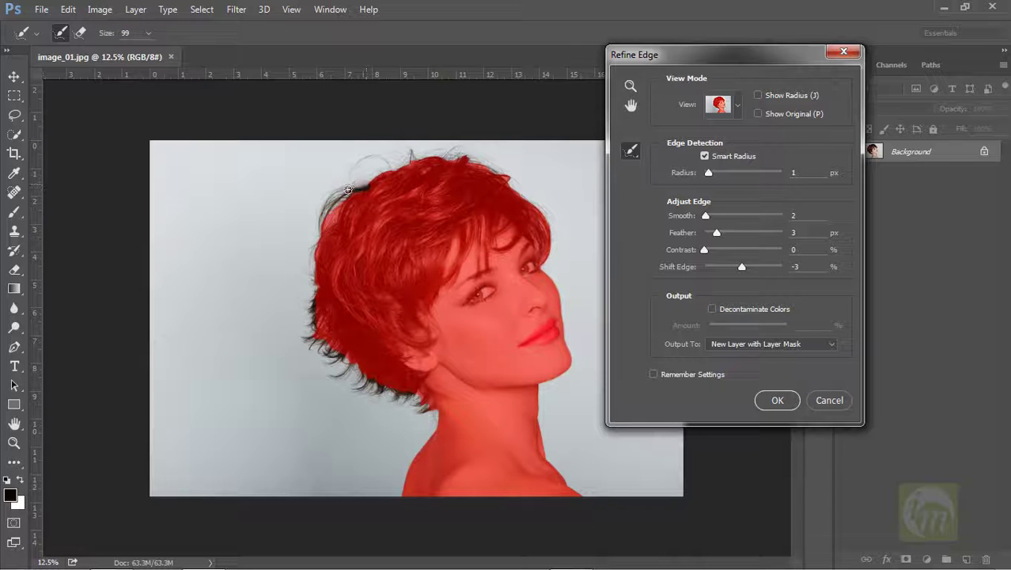
Paint over the hair's top and left edges to capture the loose strands.
{"action": "left_click_drag", "start_coordinate": [317, 234], "coordinate": [329, 199]}
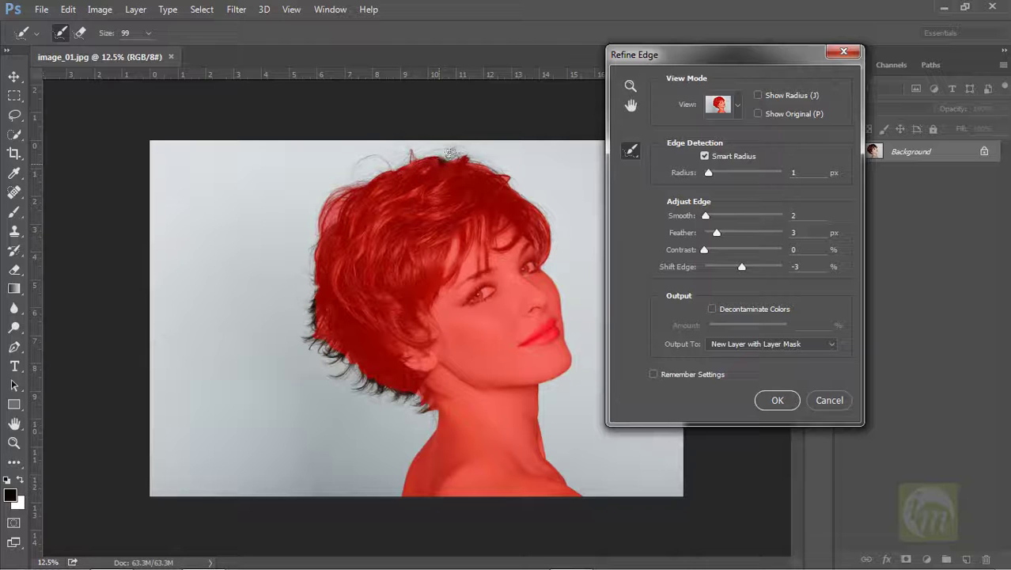
{"action": "left_click_drag", "start_coordinate": [448, 153], "coordinate": [469, 162]}
{"action": "mouse_move", "coordinate": [314, 300]}
{"action": "left_mouse_down"}
{"action": "mouse_move", "coordinate": [314, 338]}
{"action": "mouse_move", "coordinate": [329, 336]}
{"action": "mouse_move", "coordinate": [311, 348]}
{"action": "mouse_move", "coordinate": [322, 340]}
{"action": "mouse_move", "coordinate": [328, 357]}
{"action": "mouse_move", "coordinate": [353, 357]}
{"action": "mouse_move", "coordinate": [336, 375]}
{"action": "mouse_move", "coordinate": [361, 367]}
{"action": "mouse_move", "coordinate": [372, 382]}
{"action": "mouse_move", "coordinate": [363, 389]}
{"action": "mouse_move", "coordinate": [424, 404]}
{"action": "left_mouse_up"}
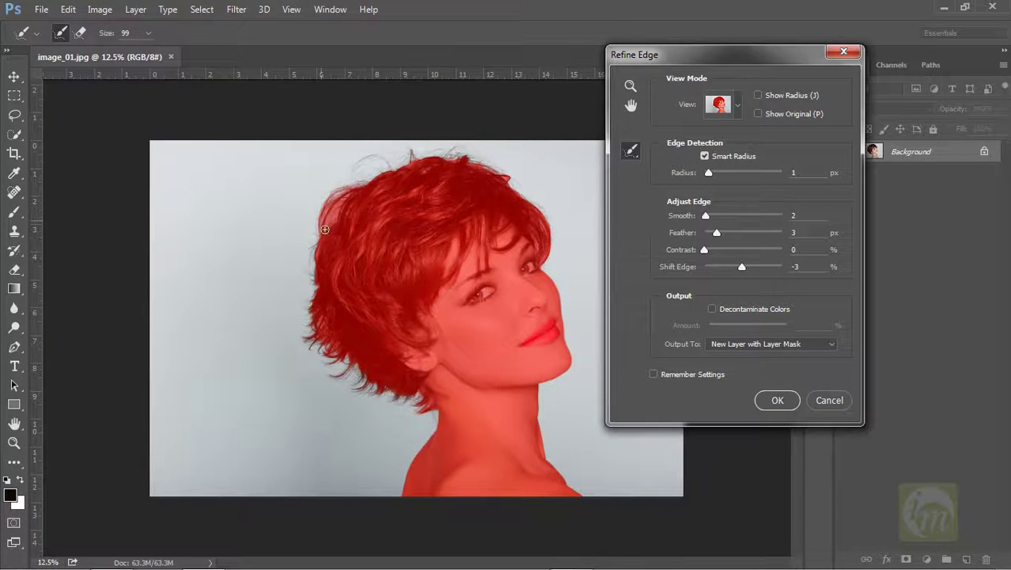
{"action": "mouse_move", "coordinate": [325, 230]}
{"action": "left_mouse_down"}
{"action": "mouse_move", "coordinate": [345, 195]}
{"action": "mouse_move", "coordinate": [384, 173]}
{"action": "left_mouse_up"}
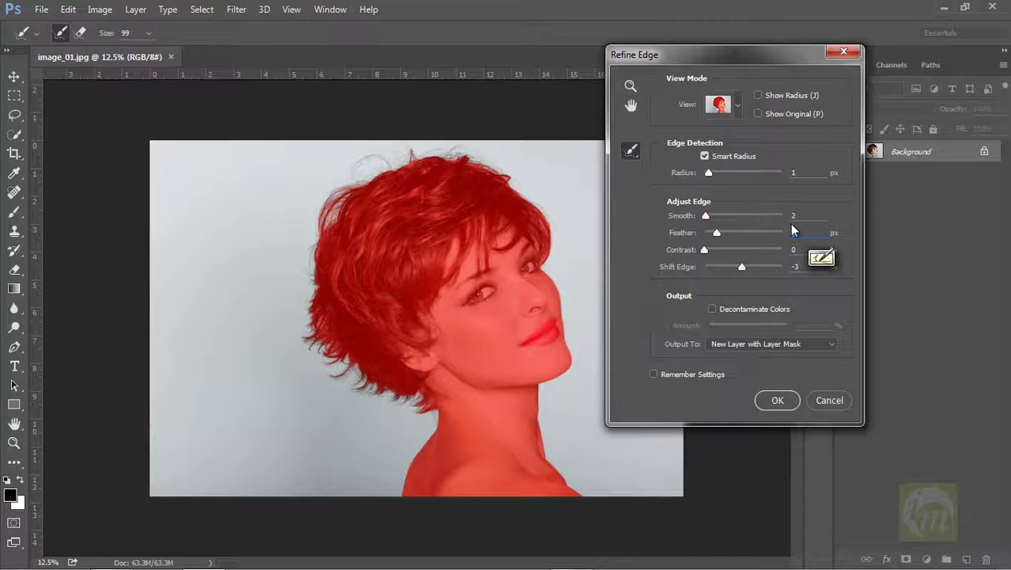
Lower Feather to 1 and brush the upper-left and upper-right hair edges.
{"action": "key", "text": "BackSpace"}
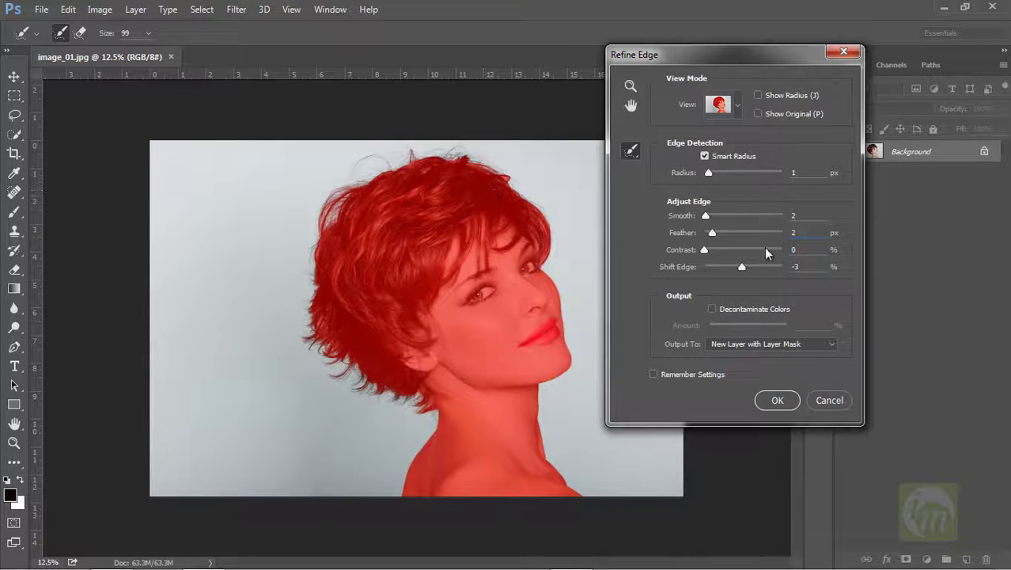
{"action": "type", "text": "1"}
{"action": "left_click_drag", "start_coordinate": [350, 202], "coordinate": [321, 212]}
{"action": "mouse_move", "coordinate": [504, 187]}
{"action": "left_mouse_down"}
{"action": "mouse_move", "coordinate": [524, 199]}
{"action": "mouse_move", "coordinate": [506, 182]}
{"action": "mouse_move", "coordinate": [554, 176]}
{"action": "mouse_move", "coordinate": [506, 188]}
{"action": "mouse_move", "coordinate": [463, 154]}
{"action": "left_mouse_up"}
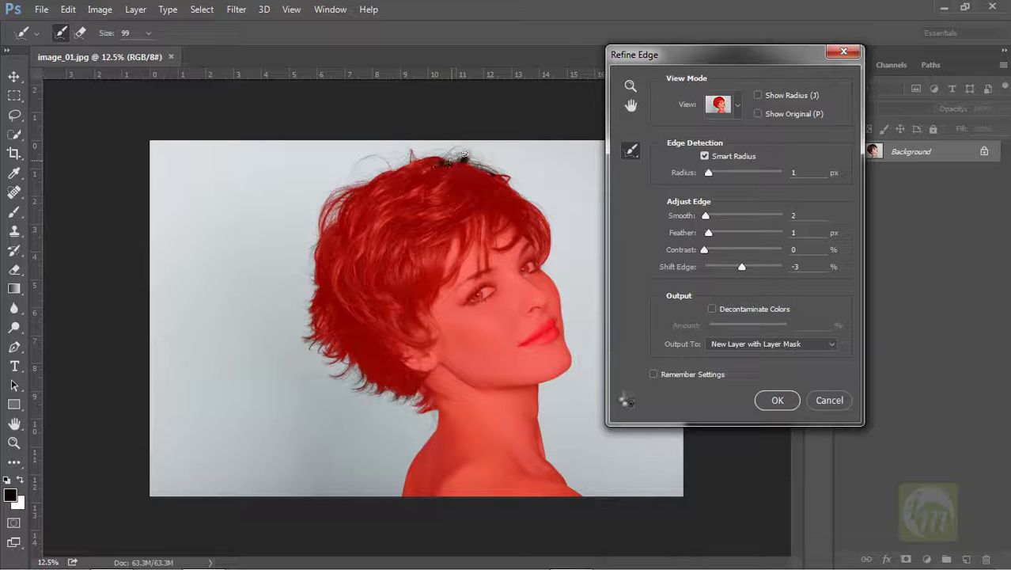
Confirm output to New Layer with Layer Mask and apply the refinement.
{"action": "left_click", "coordinate": [737, 345]}
{"action": "left_click", "coordinate": [759, 342]}
{"action": "left_click", "coordinate": [777, 400]}
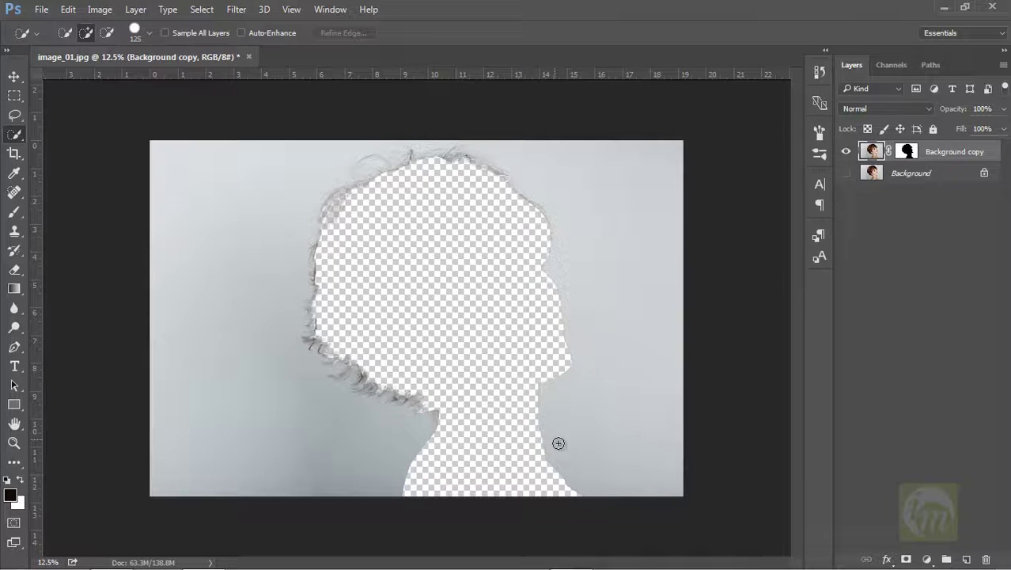
Invert the Background copy's layer mask in Properties so the woman shows on transparency.
{"action": "left_click", "coordinate": [910, 152]}
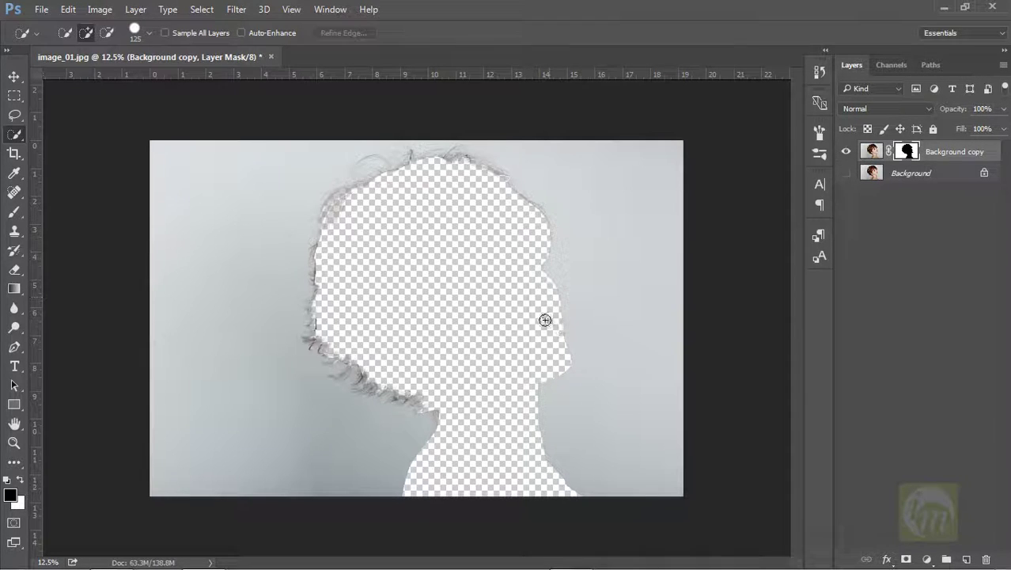
{"action": "double_click", "coordinate": [910, 152]}
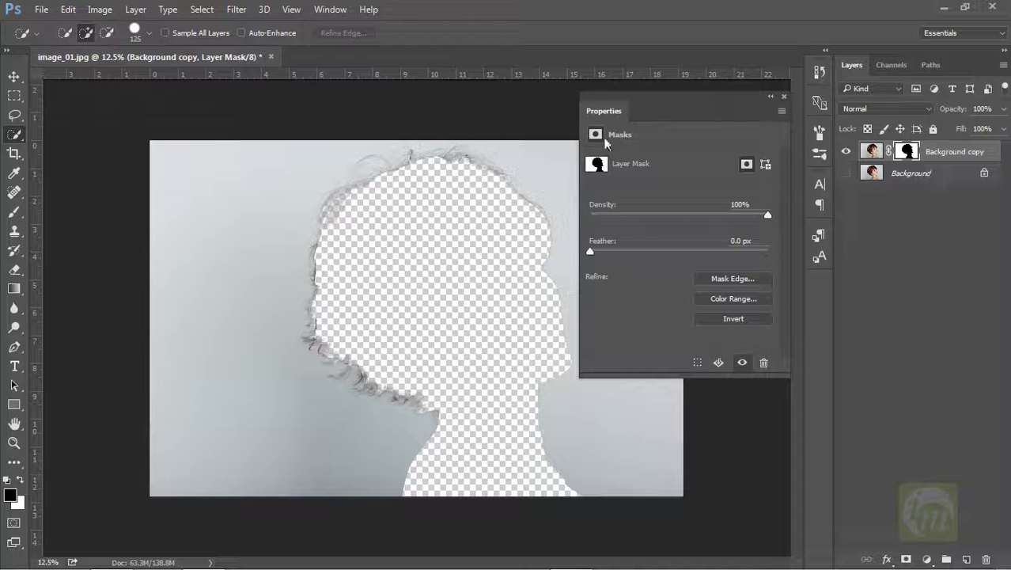
{"action": "left_click_drag", "start_coordinate": [672, 93], "coordinate": [678, 94]}
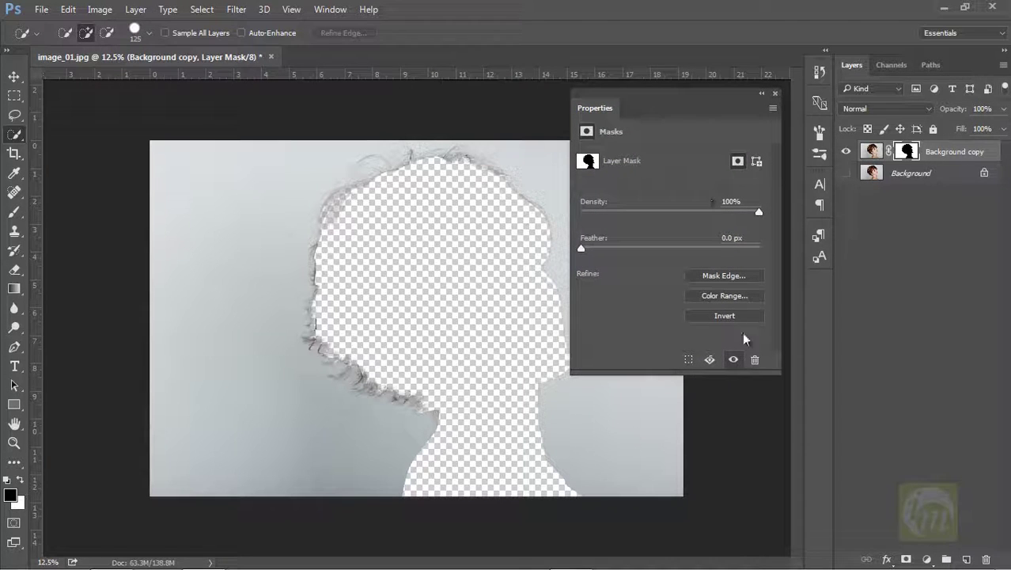
{"action": "left_click", "coordinate": [725, 315]}
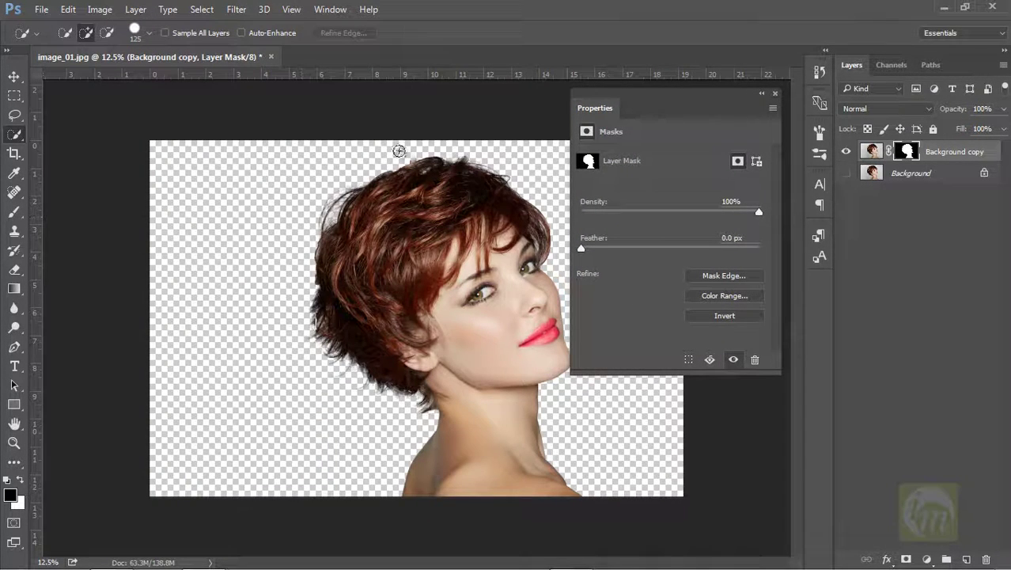
{"action": "left_click", "coordinate": [775, 94]}
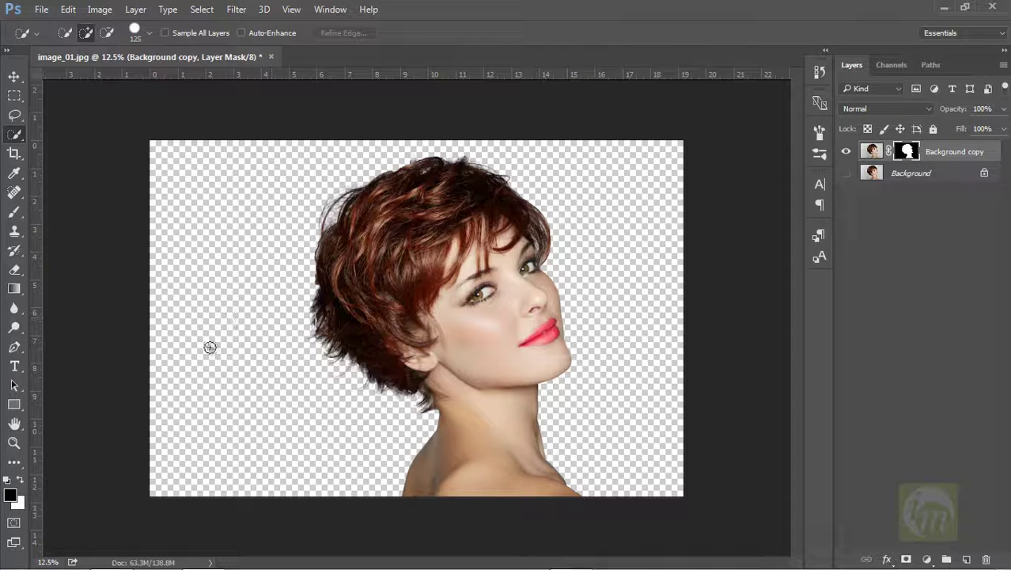
Drag 518164-backgrounds in from Explorer, then scale it up and centre it to cover the canvas.
{"action": "left_click", "coordinate": [112, 556]}
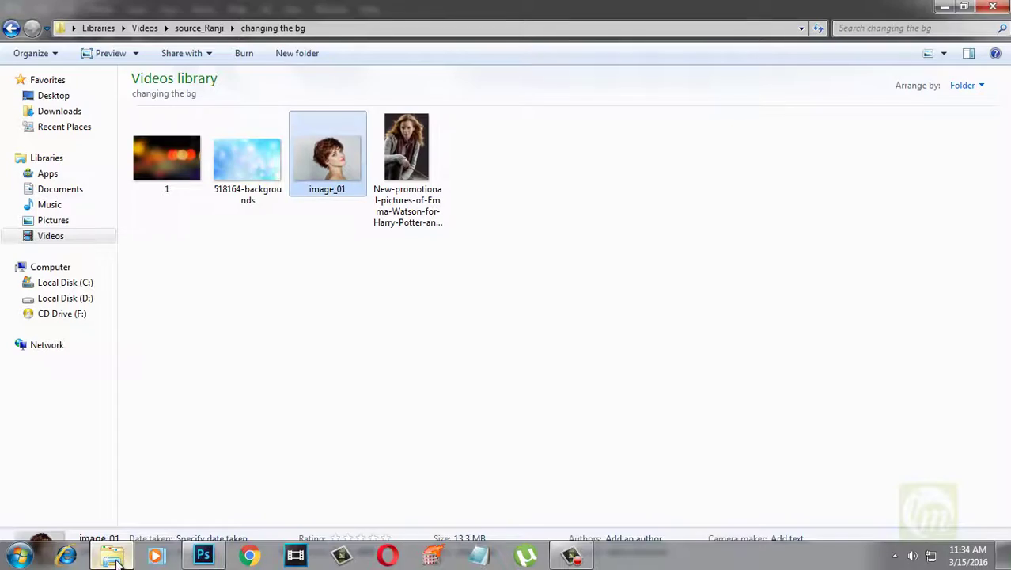
{"action": "left_click_drag", "start_coordinate": [253, 165], "coordinate": [273, 260]}
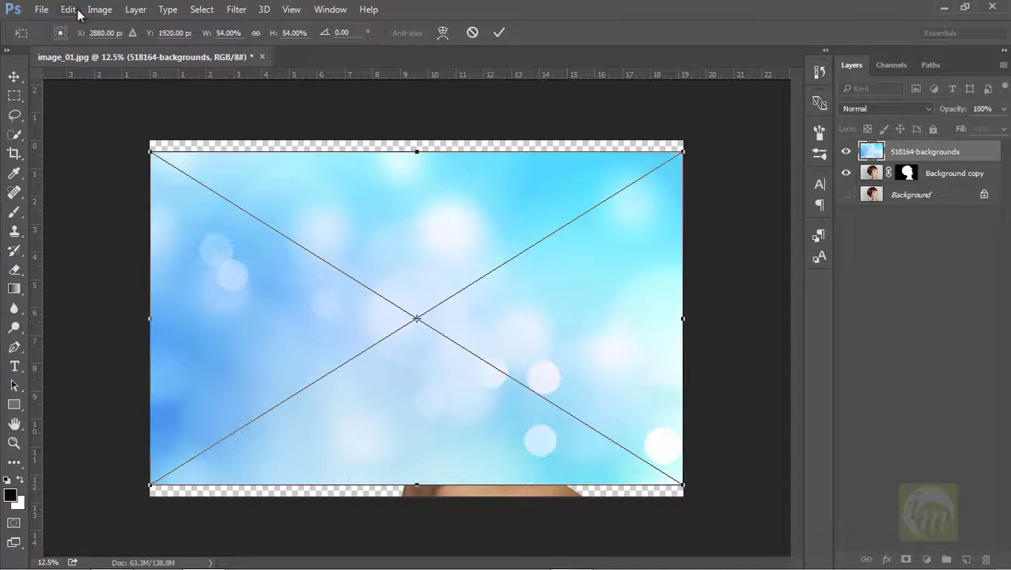
{"action": "left_click", "coordinate": [38, 13]}
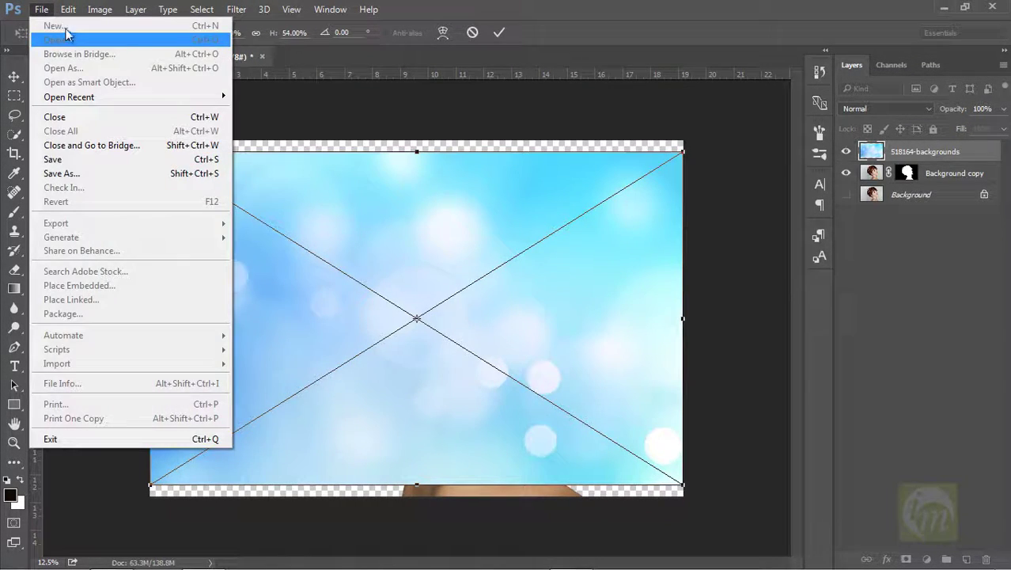
{"action": "left_click", "coordinate": [285, 96]}
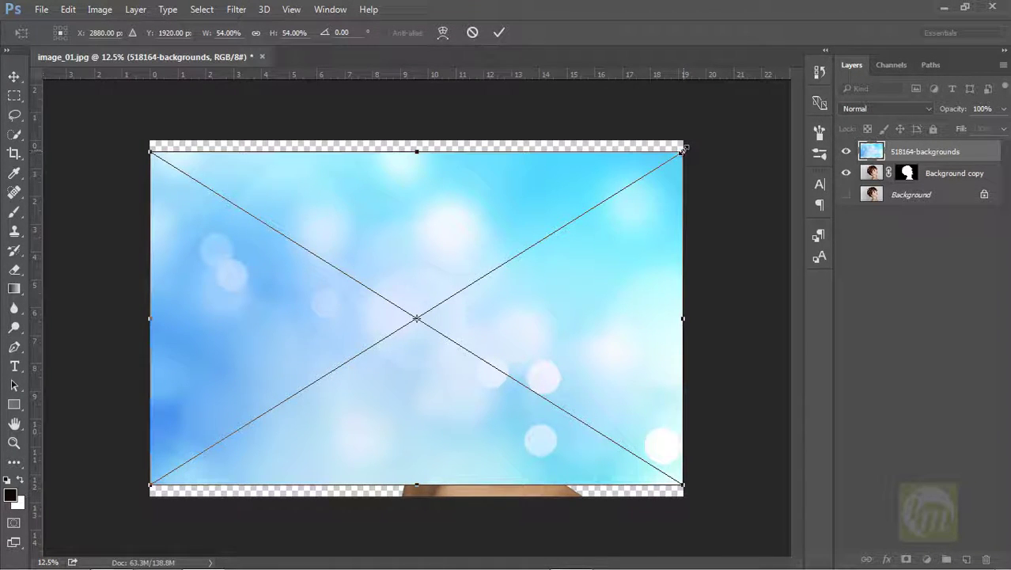
{"action": "left_click_drag", "start_coordinate": [684, 149], "coordinate": [740, 133]}
{"action": "left_click_drag", "start_coordinate": [621, 262], "coordinate": [595, 269]}
{"action": "key", "text": "w"}
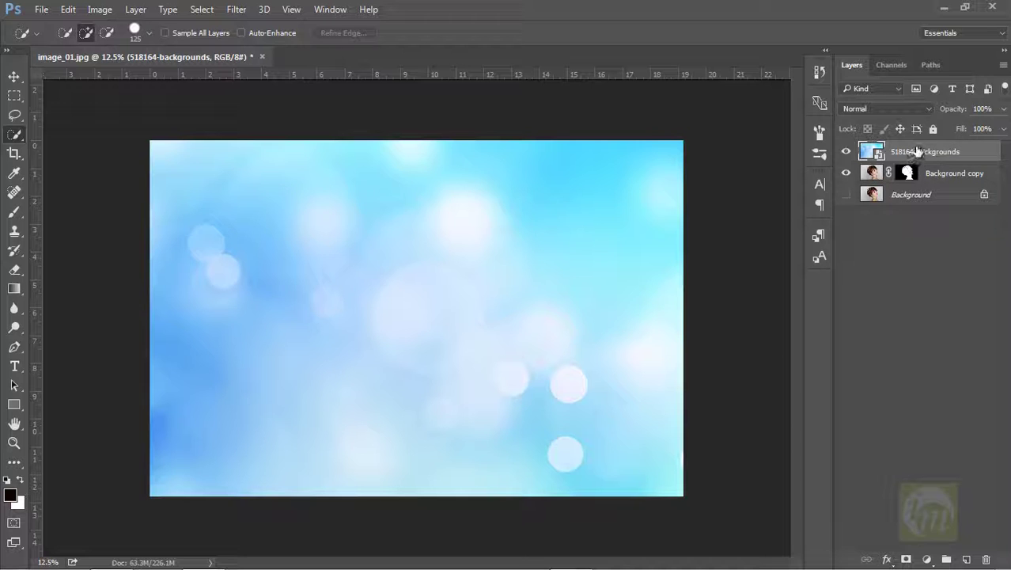
Move the 518164-backgrounds layer below Background copy in the Layers panel.
{"action": "left_click_drag", "start_coordinate": [918, 153], "coordinate": [912, 178]}
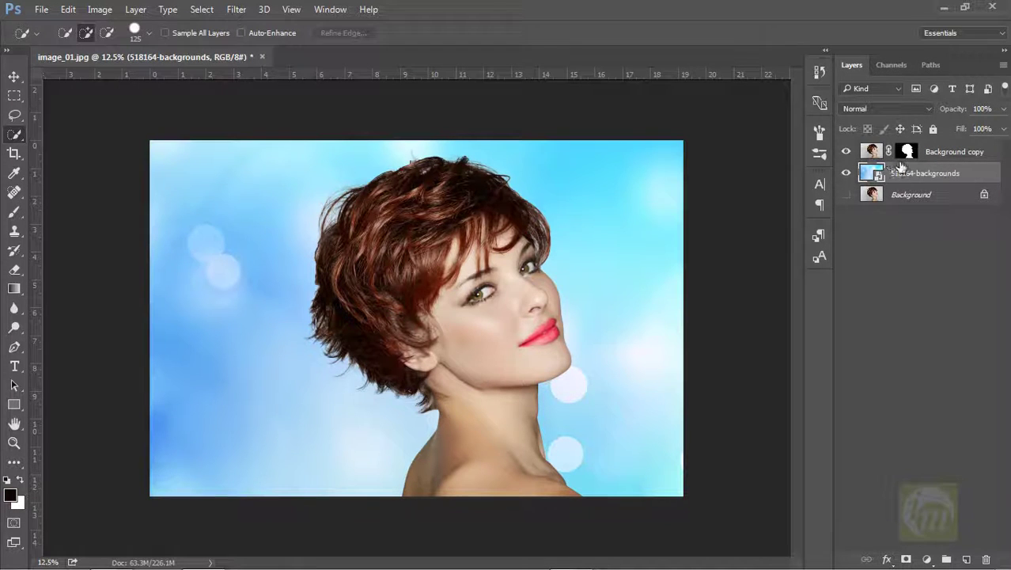
{"action": "left_click", "coordinate": [927, 559]}
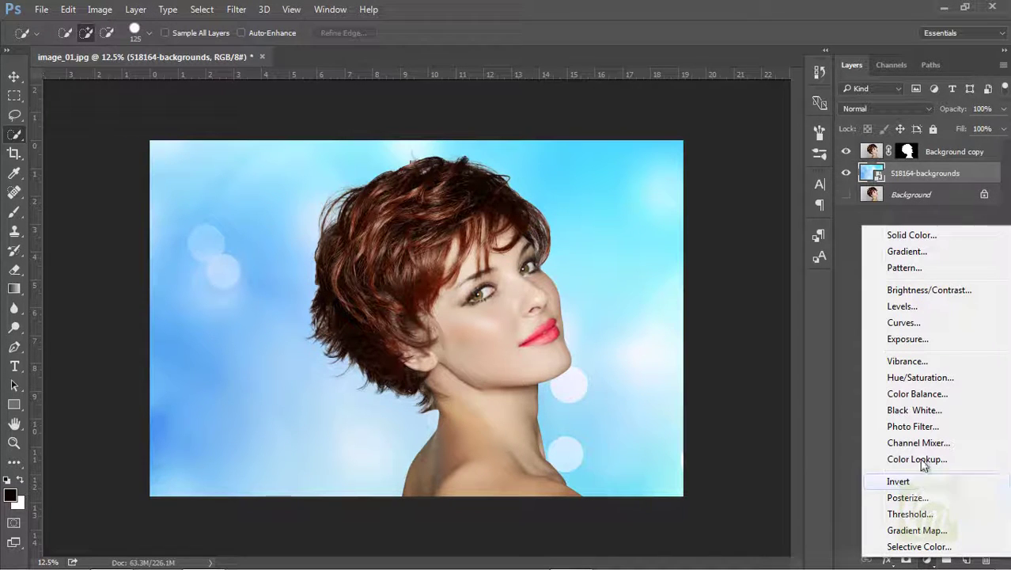
Add Curves 1 with the Red channel's top endpoint boosted, and stack it above Background copy.
{"action": "left_click", "coordinate": [904, 323]}
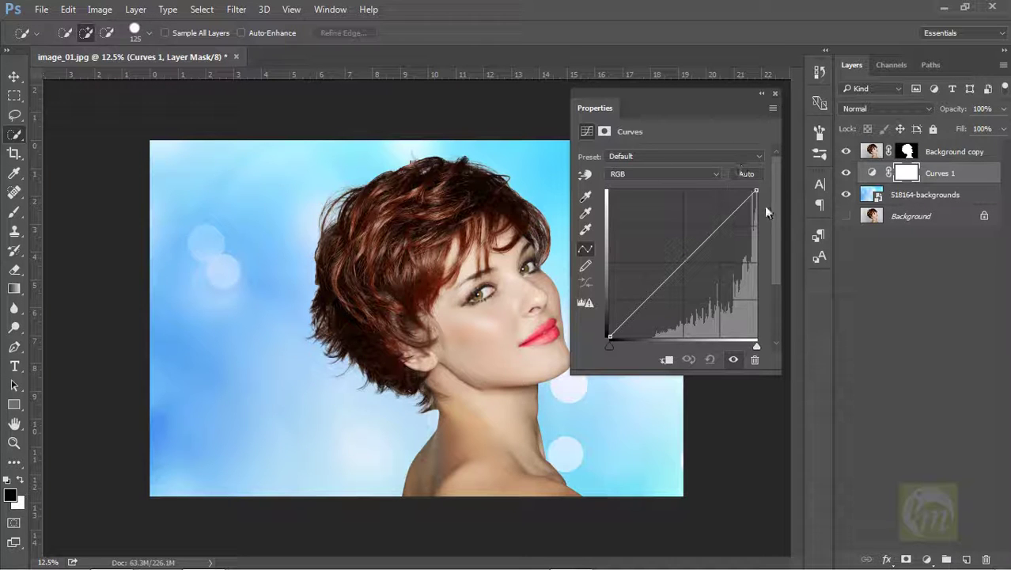
{"action": "left_click", "coordinate": [679, 174]}
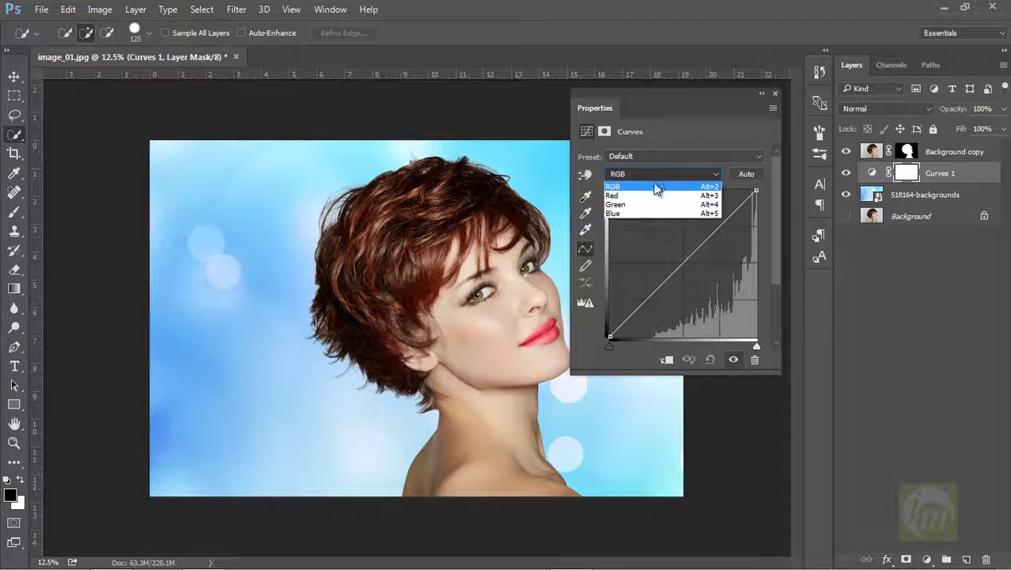
{"action": "left_click", "coordinate": [646, 196]}
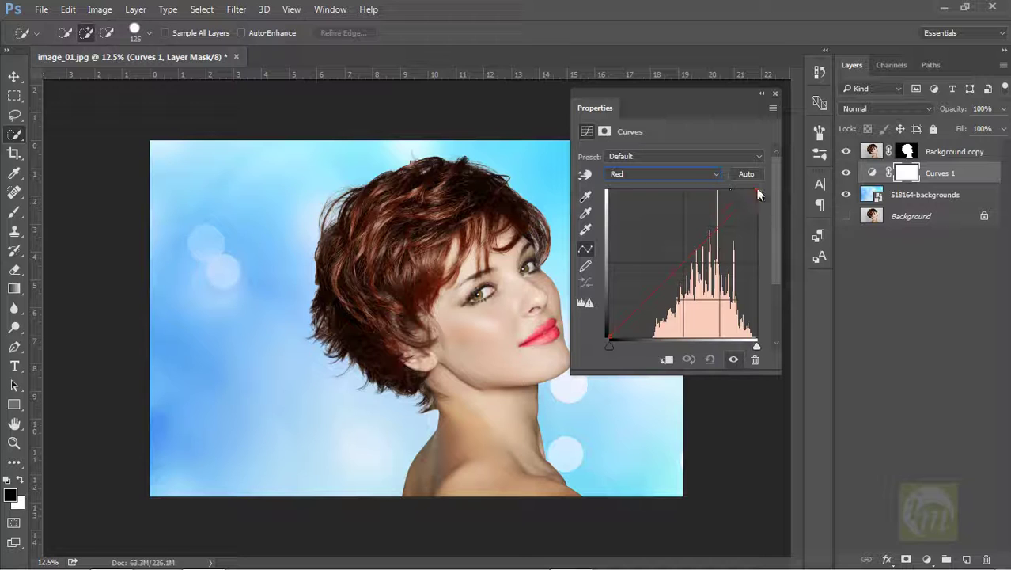
{"action": "left_click_drag", "start_coordinate": [756, 192], "coordinate": [673, 182]}
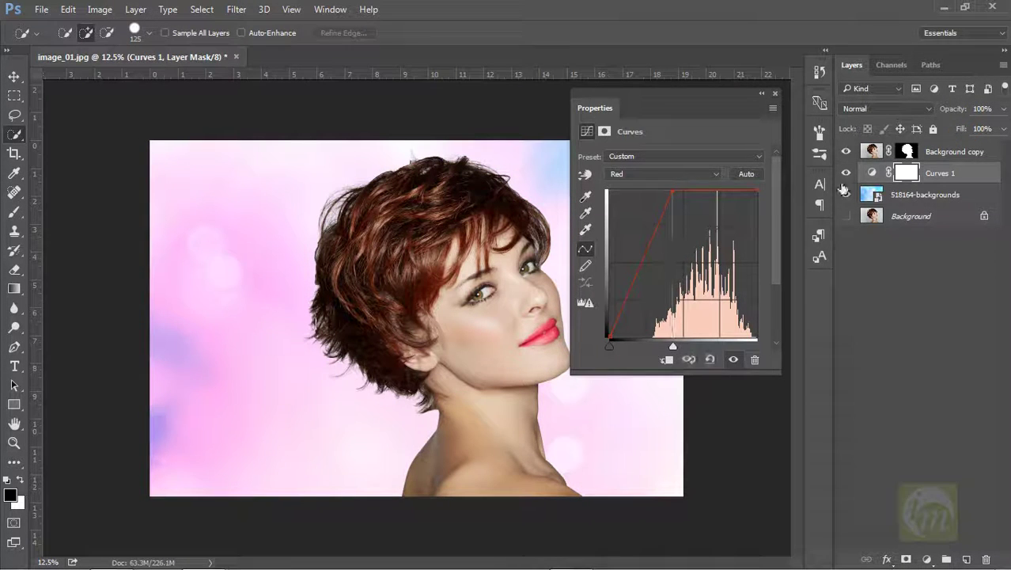
{"action": "left_click", "coordinate": [946, 173]}
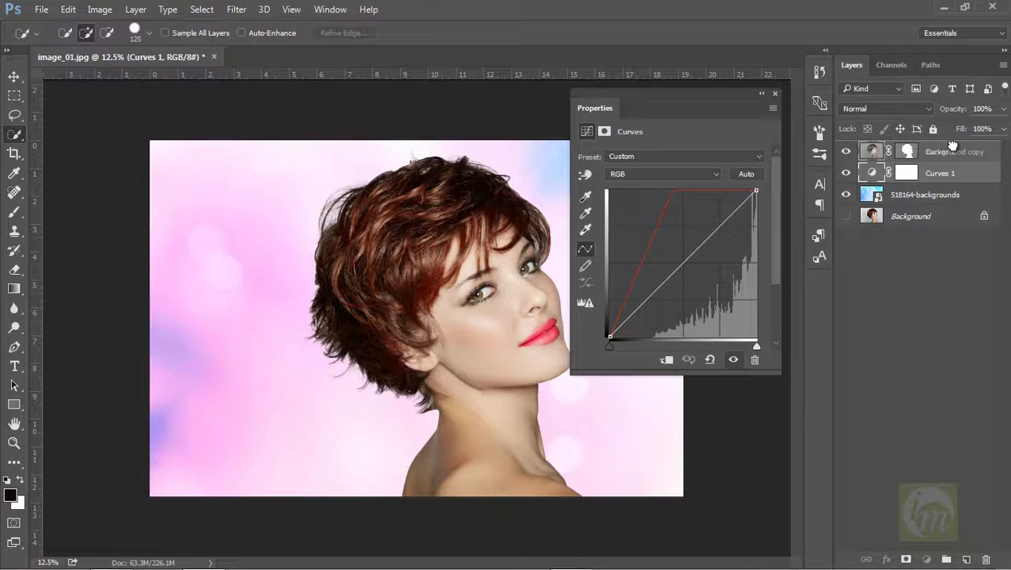
{"action": "left_click_drag", "start_coordinate": [952, 145], "coordinate": [953, 146]}
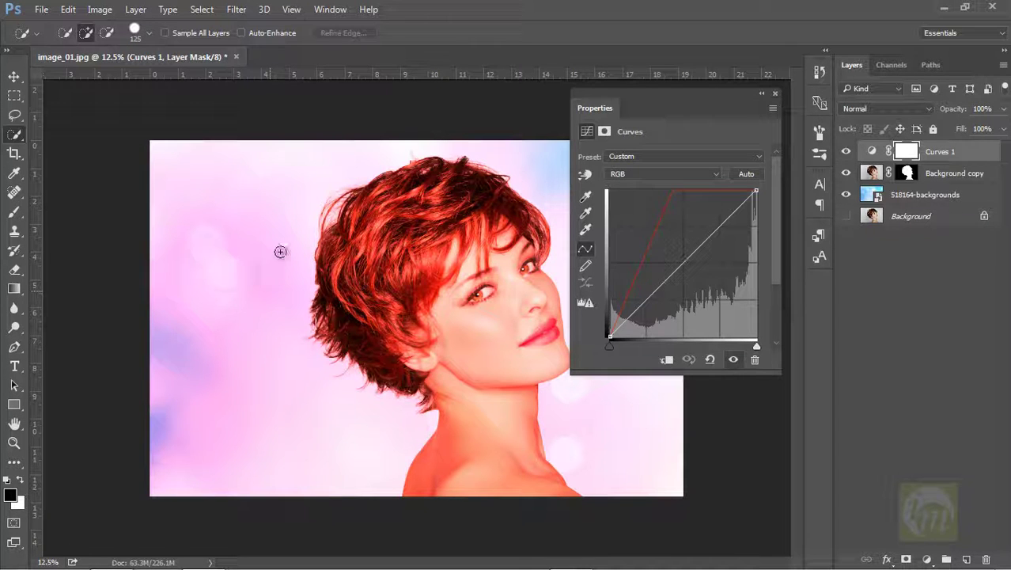
Brighten the RGB curve, then pull down Red highlights and raise the red black point.
{"action": "mouse_move", "coordinate": [758, 189]}
{"action": "left_mouse_down"}
{"action": "mouse_move", "coordinate": [739, 199]}
{"action": "mouse_move", "coordinate": [751, 191]}
{"action": "left_mouse_up"}
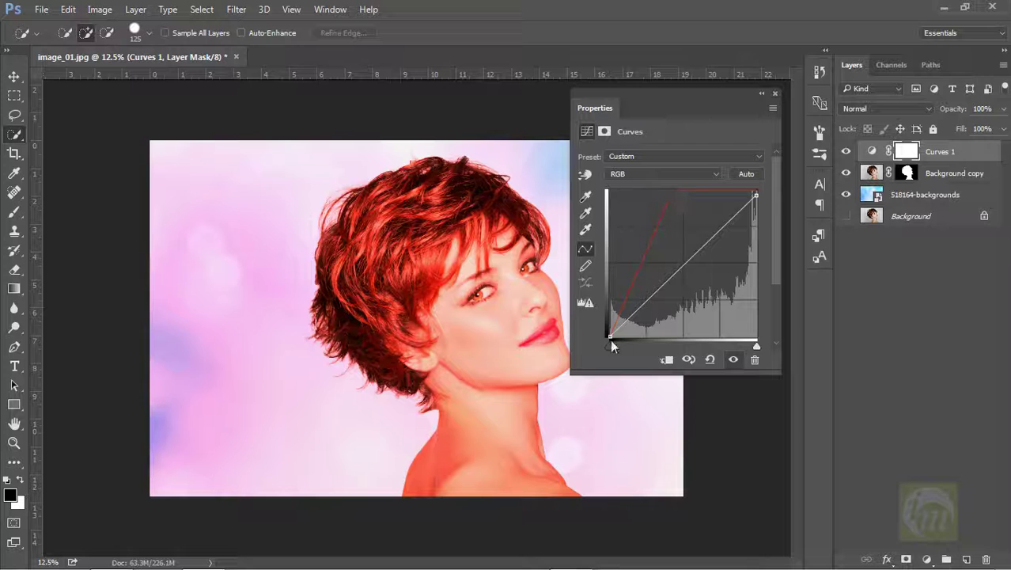
{"action": "left_click_drag", "start_coordinate": [611, 346], "coordinate": [712, 269]}
{"action": "left_click", "coordinate": [713, 172]}
{"action": "left_click", "coordinate": [695, 193]}
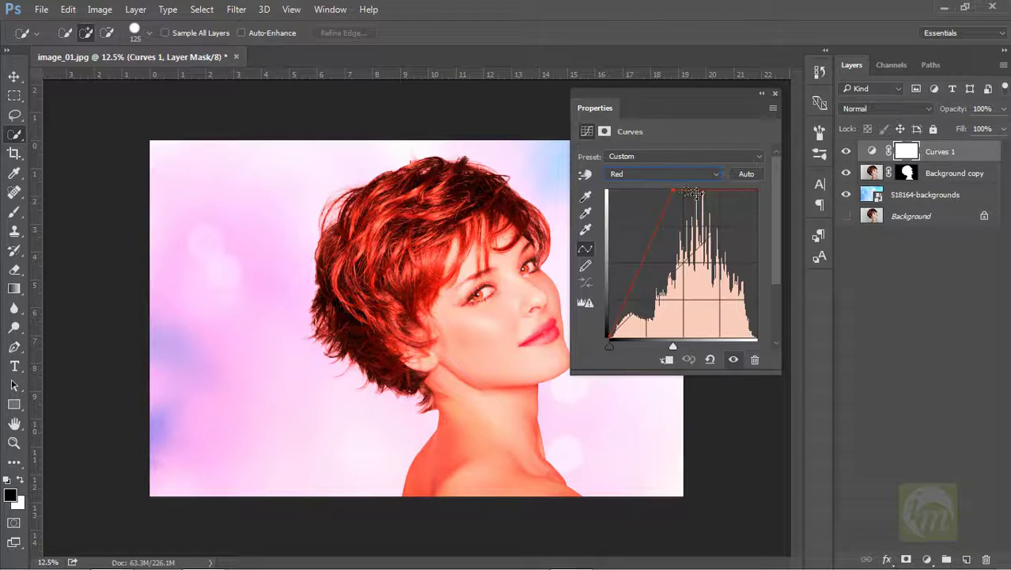
{"action": "left_click_drag", "start_coordinate": [674, 192], "coordinate": [733, 199]}
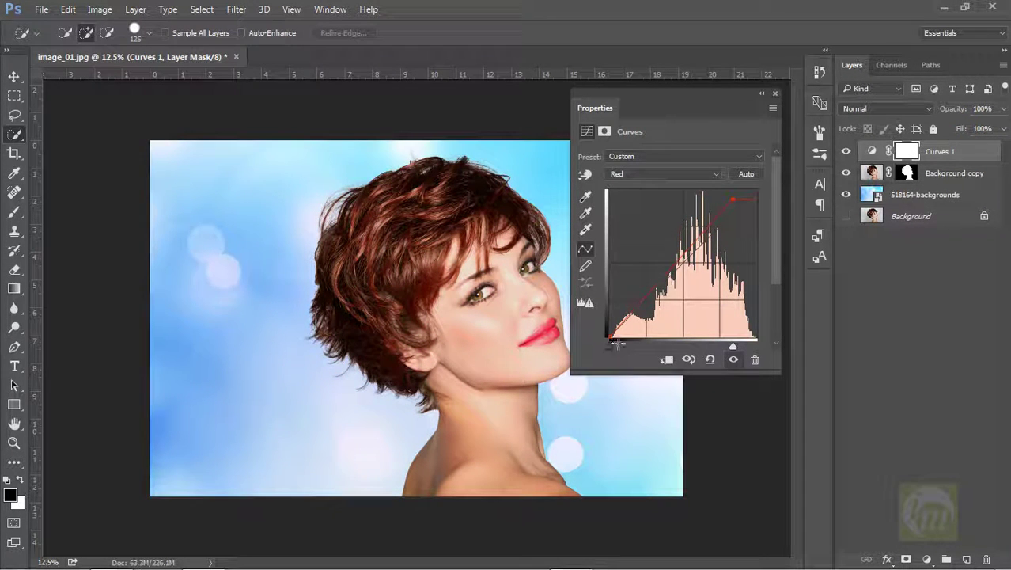
{"action": "left_click_drag", "start_coordinate": [617, 344], "coordinate": [625, 345]}
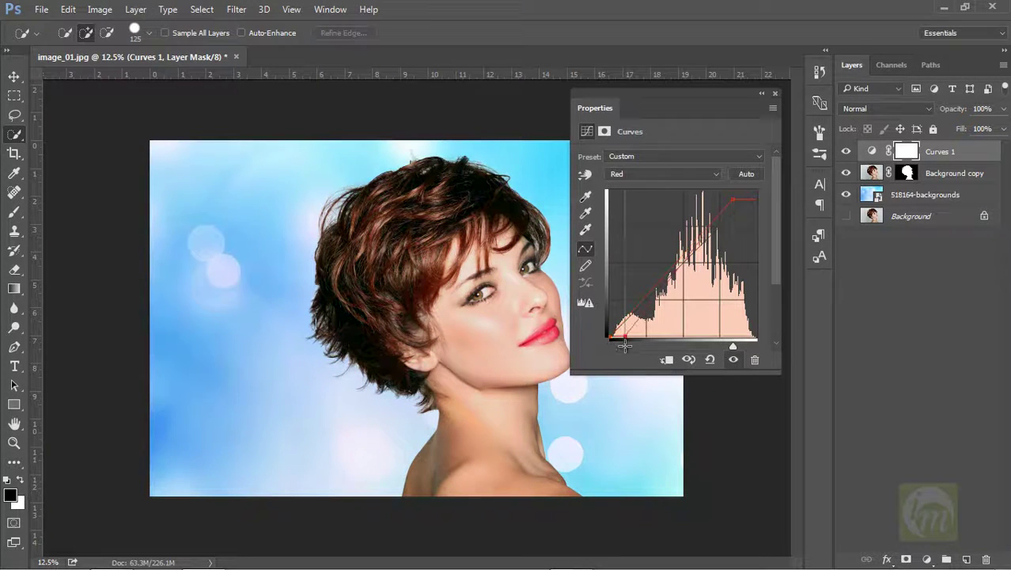
Lower Blue highlights, lift blue shadows with a midpoint, then select the Curves, portrait and bokeh layers.
{"action": "left_click", "coordinate": [651, 171]}
{"action": "left_click", "coordinate": [641, 213]}
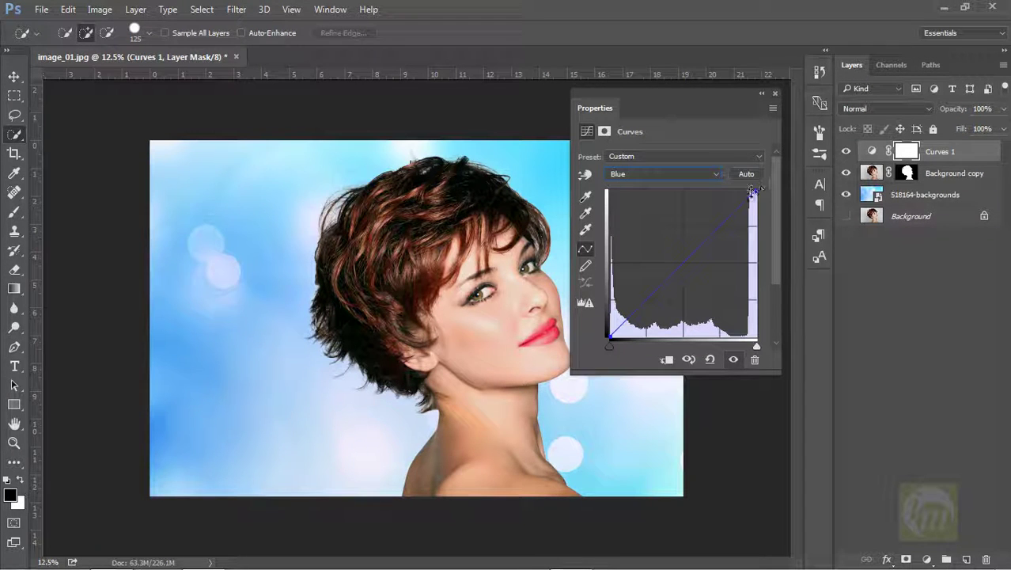
{"action": "left_click_drag", "start_coordinate": [756, 192], "coordinate": [756, 201]}
{"action": "mouse_move", "coordinate": [603, 339]}
{"action": "left_mouse_down"}
{"action": "mouse_move", "coordinate": [603, 324]}
{"action": "mouse_move", "coordinate": [605, 332]}
{"action": "left_mouse_up"}
{"action": "left_click", "coordinate": [682, 263]}
{"action": "left_click", "coordinate": [826, 65]}
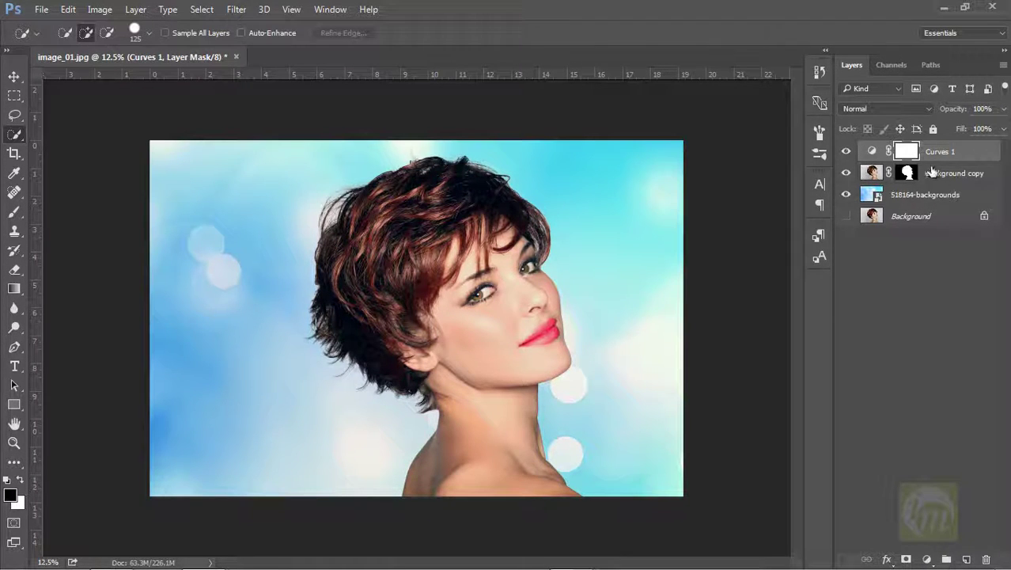
{"action": "left_click", "coordinate": [934, 193], "text": "shift"}
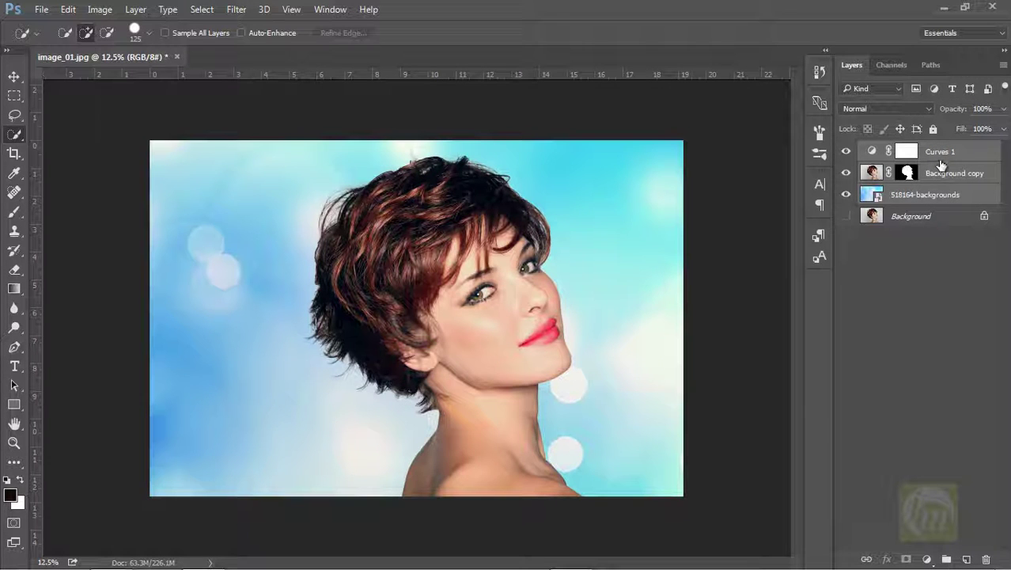
Group the three selected layers into Group 1 and toggle its visibility to compare with the original.
{"action": "key", "text": "ctrl+g"}
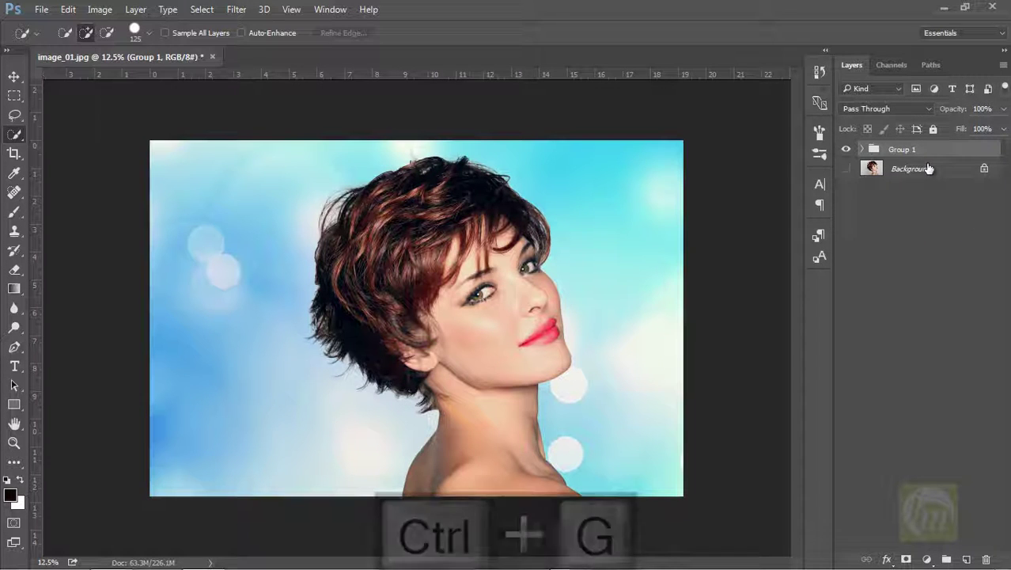
{"action": "left_click", "coordinate": [846, 149]}
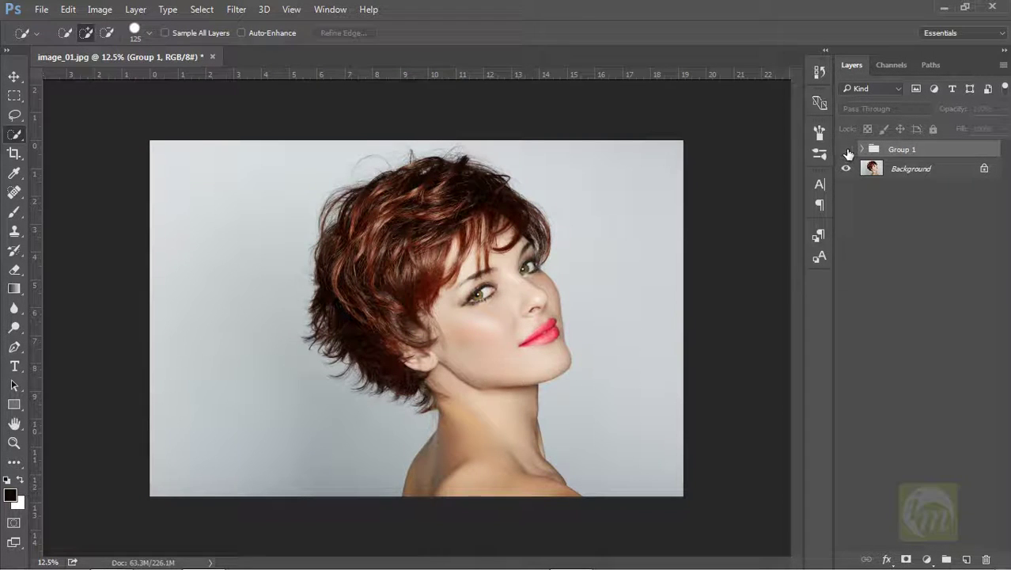
{"action": "left_click", "coordinate": [846, 149]}
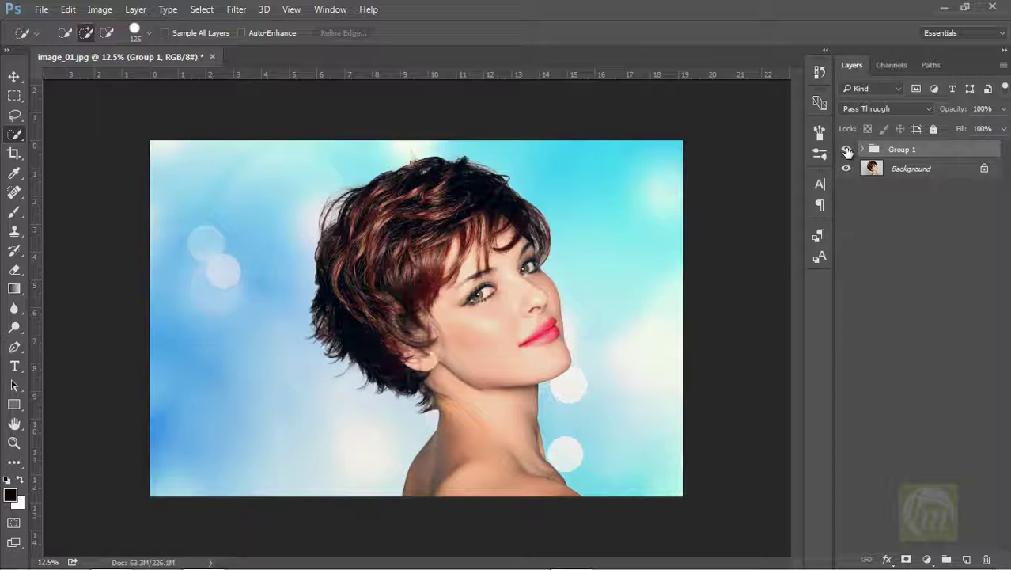
{"action": "left_click", "coordinate": [846, 149]}
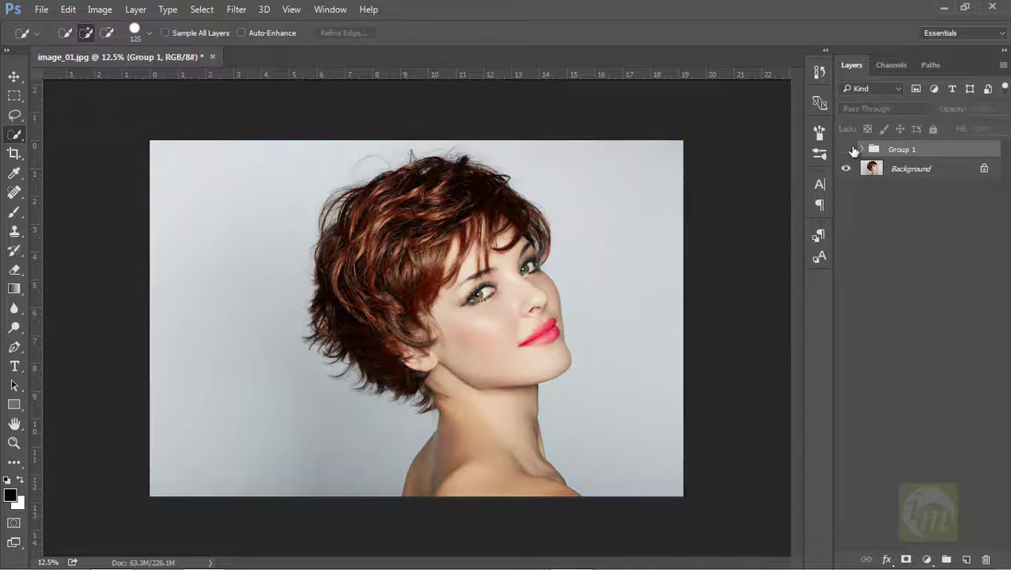
{"action": "left_click", "coordinate": [846, 149]}
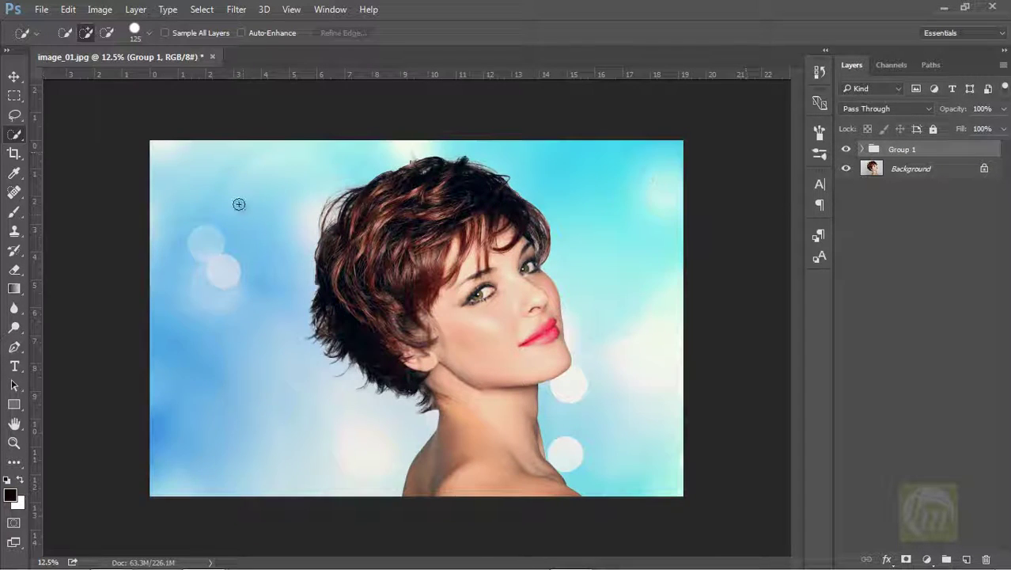